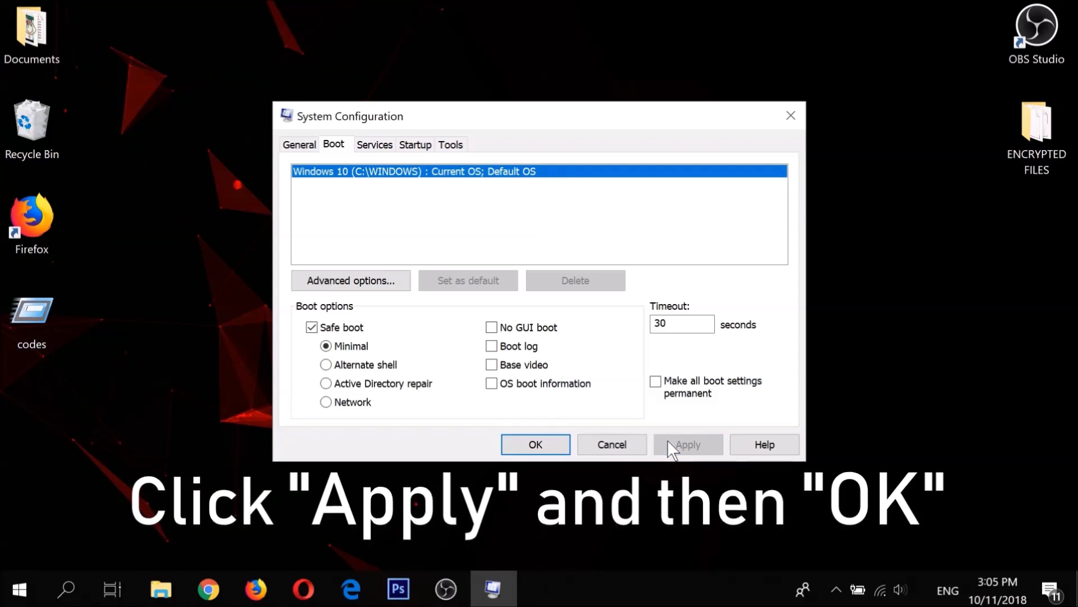
# Confirm the Minimal Safe boot setting in System Configuration and check the desktop corners for Safe Mode.
pyautogui.click(535, 443)
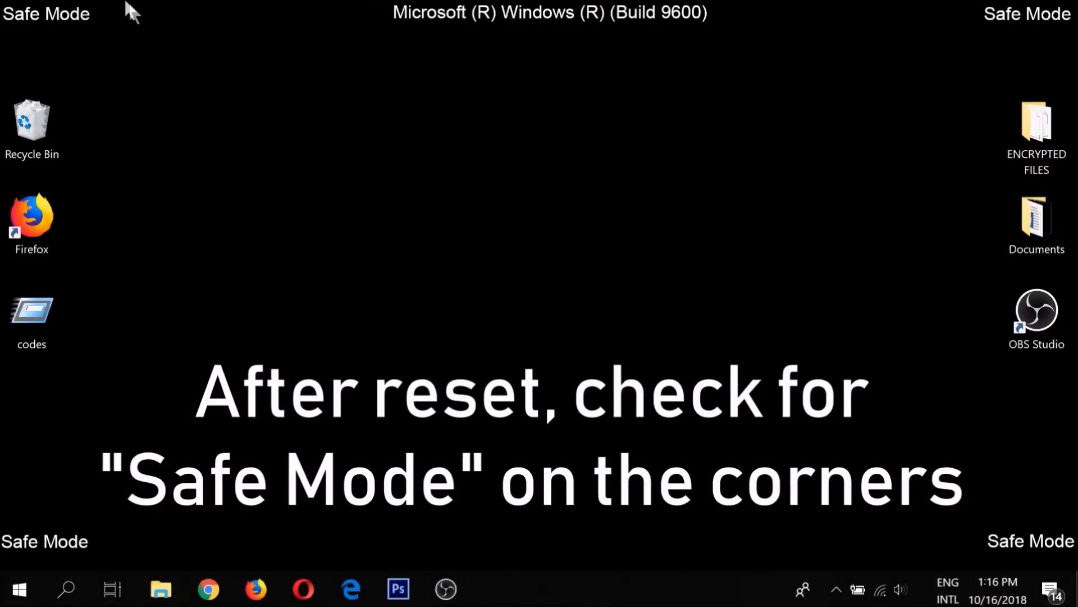
pyautogui.moveTo(123, 2); pyautogui.dragTo(3, 62)
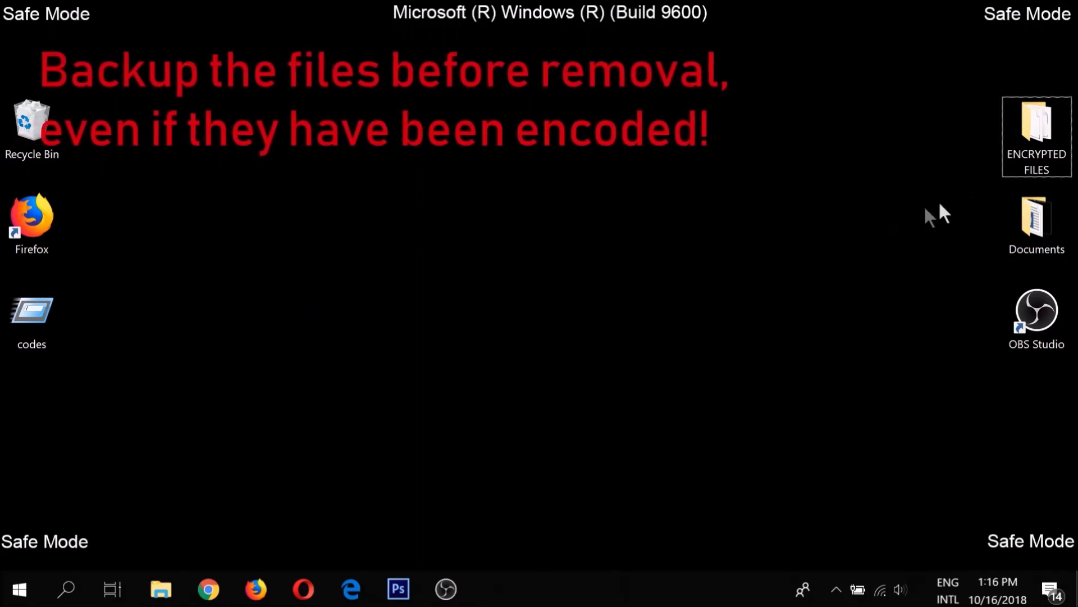
# Copy the ENCRYPTED FILES folder from the desktop to FLASH DRIVE (G:) and close the This PC window.
pyautogui.rightClick(1037, 166)
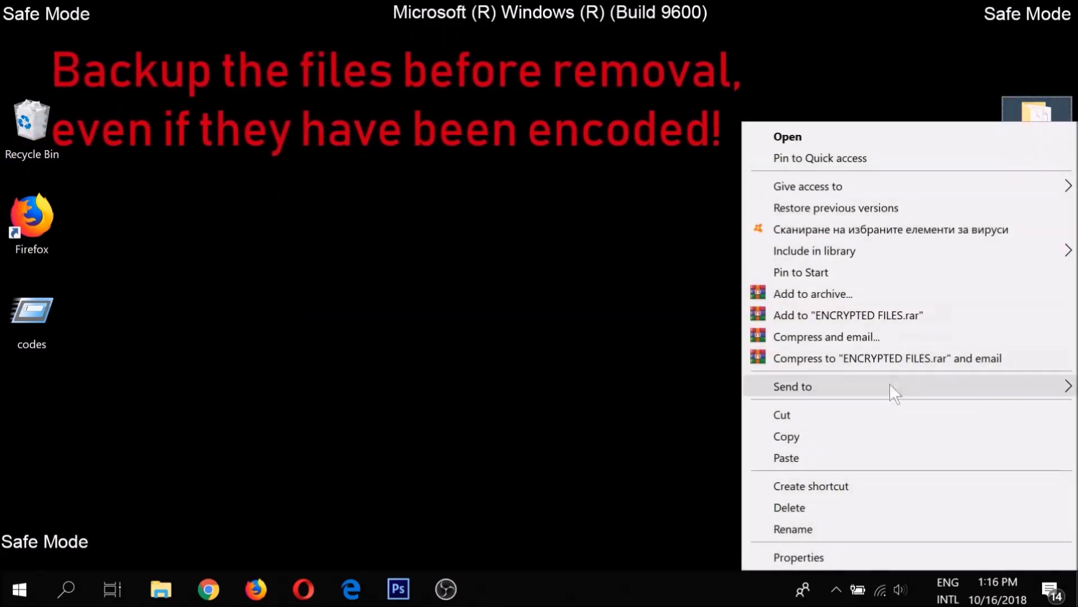
pyautogui.click(875, 438)
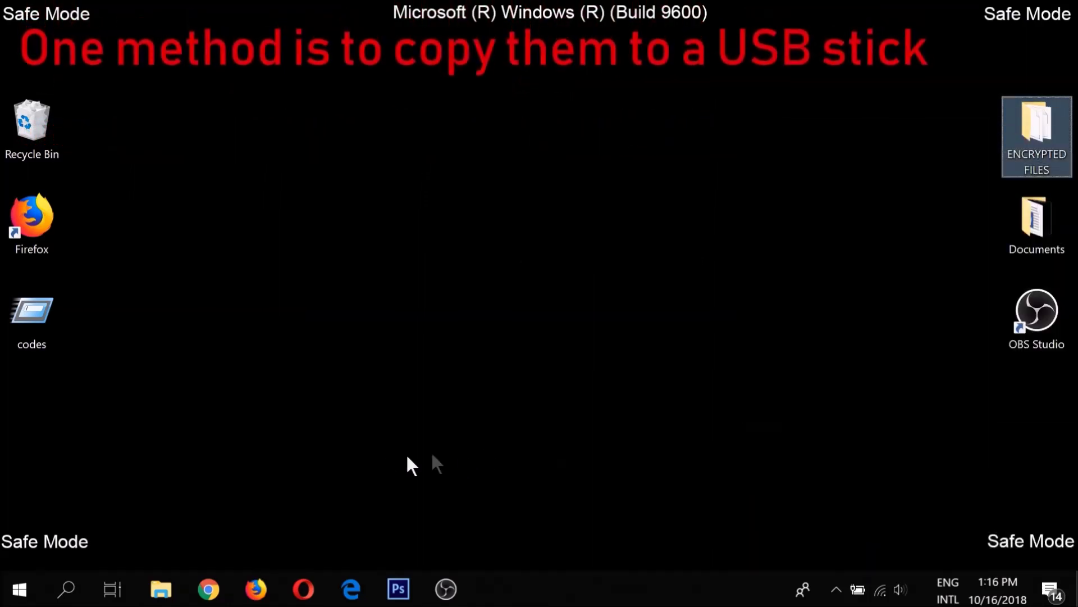
pyautogui.click(75, 584)
pyautogui.write('T')
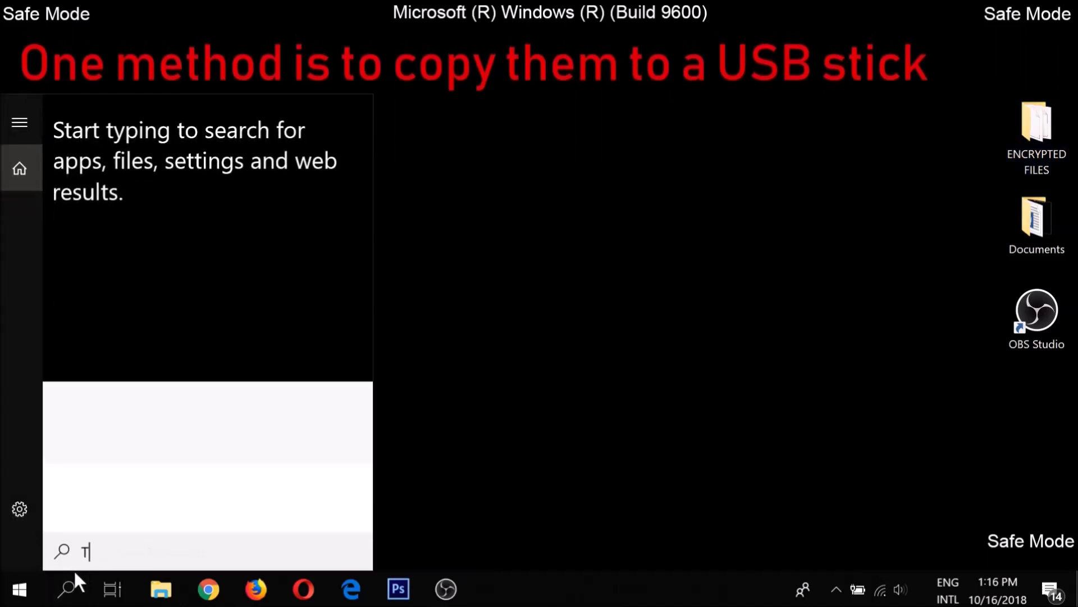
pyautogui.write('his')
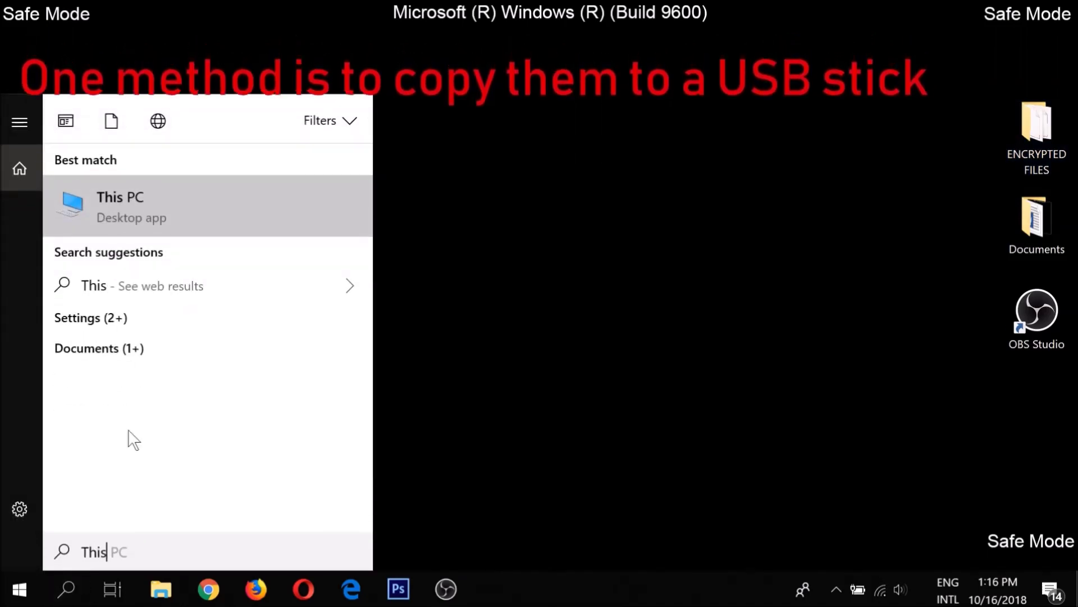
pyautogui.click(215, 217)
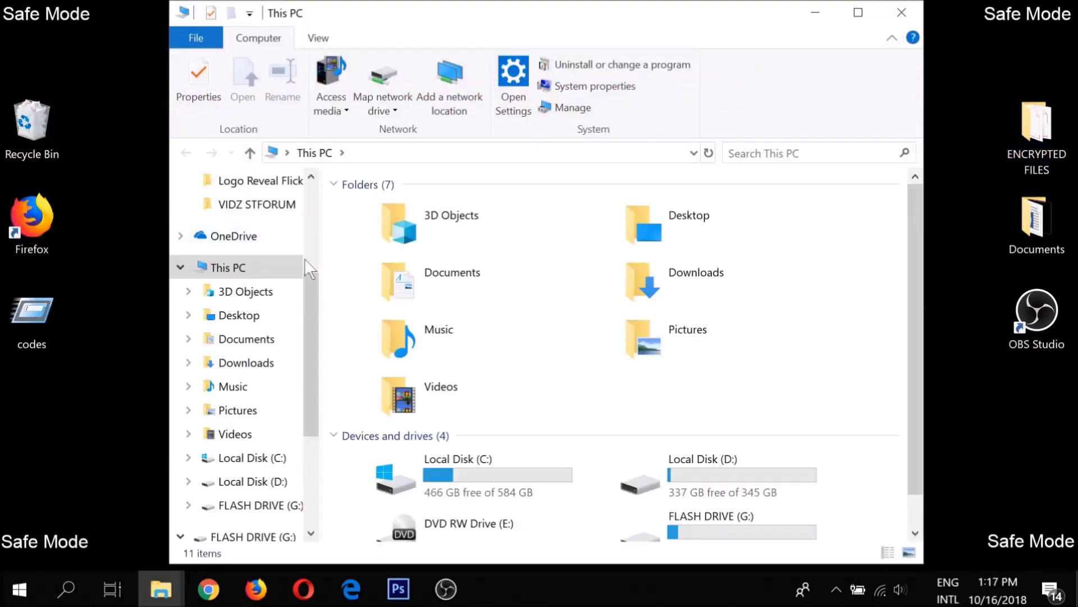
pyautogui.rightClick(699, 532)
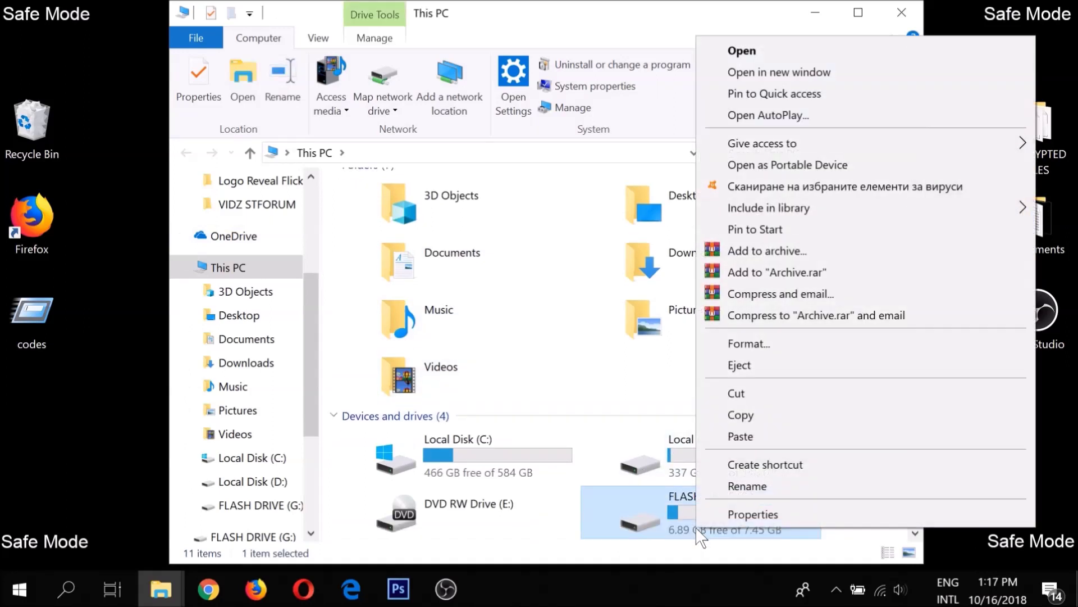
pyautogui.click(748, 437)
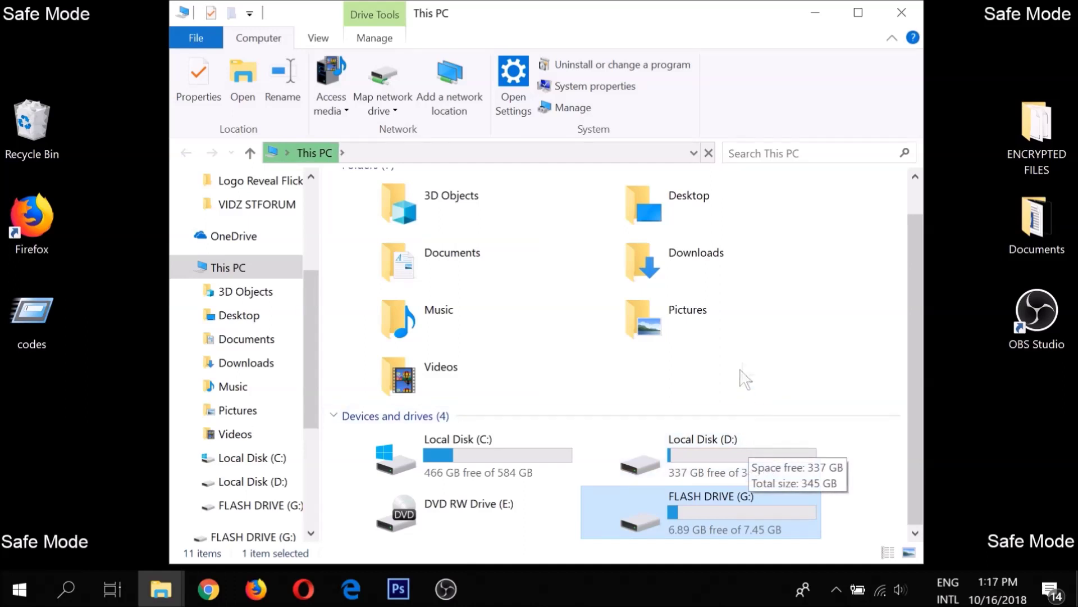
pyautogui.click(922, 13)
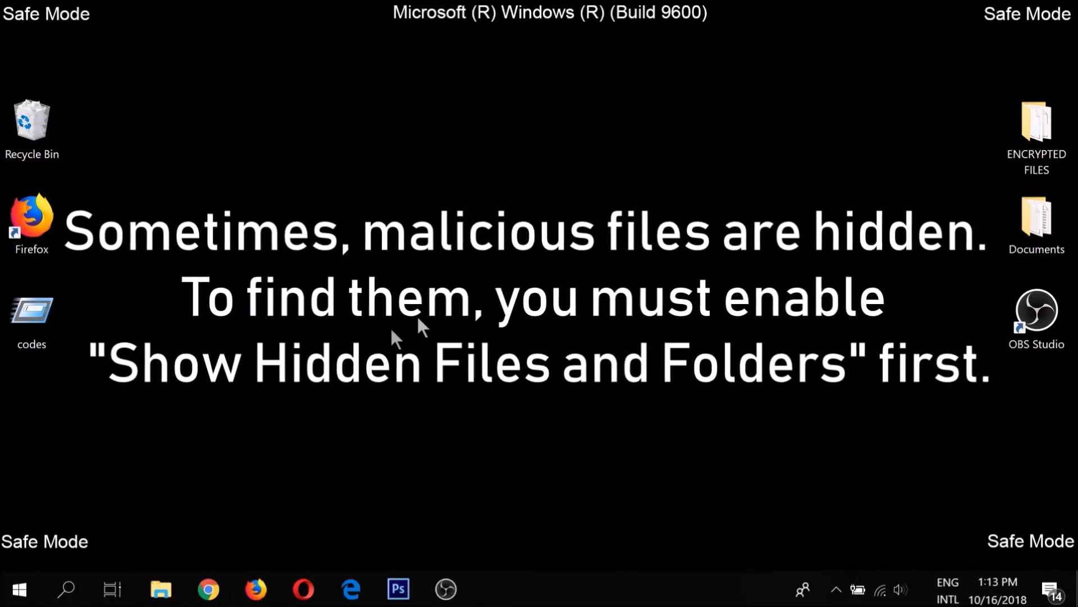
# Enable "Show hidden files, folders and drives" in File Explorer Options and apply the setting.
pyautogui.click(49, 599)
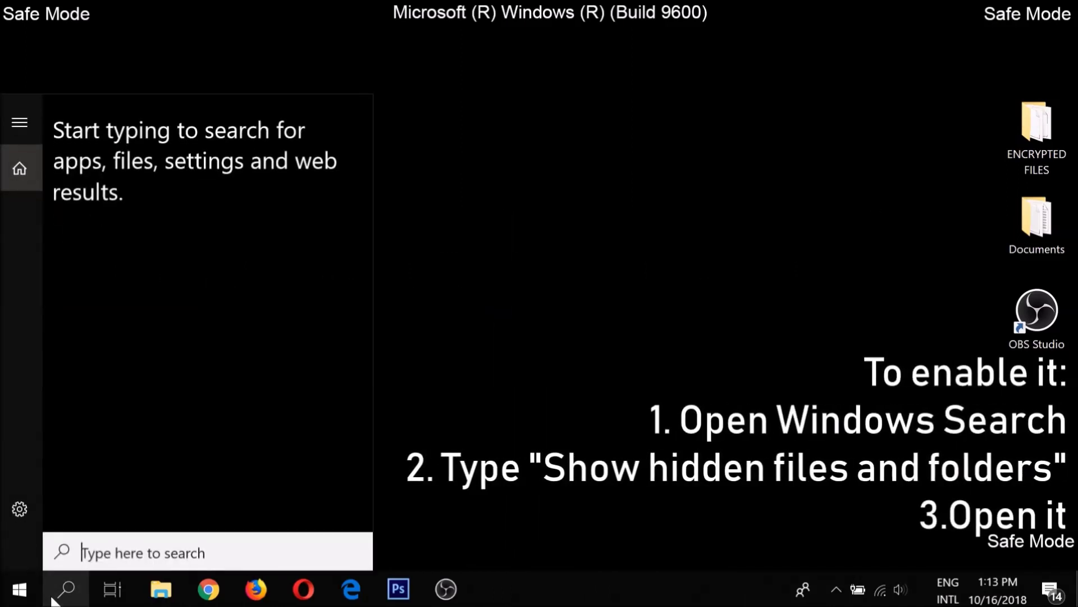
pyautogui.write('Show')
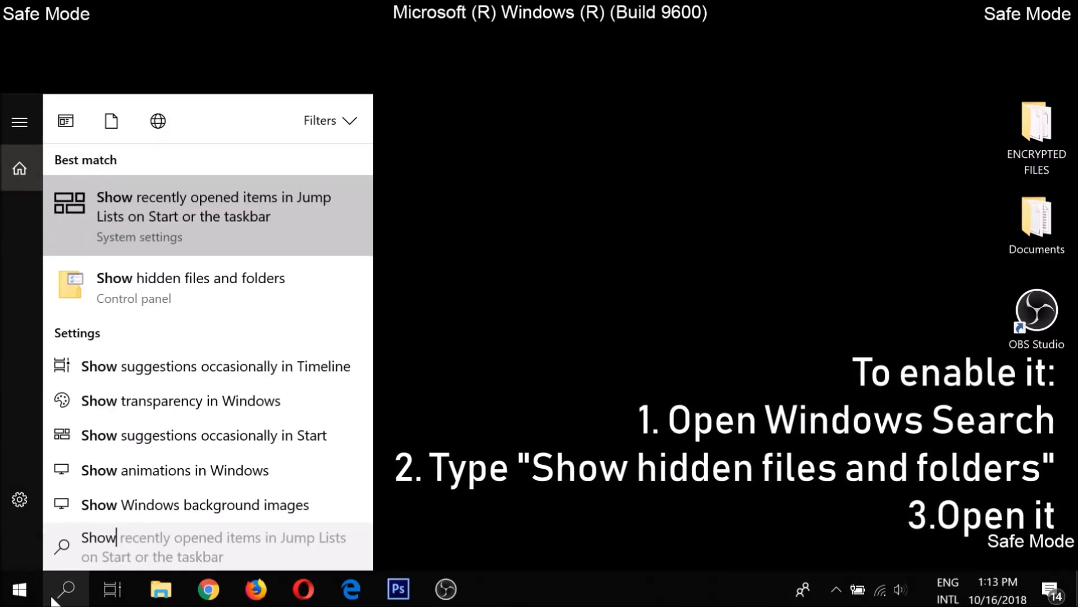
pyautogui.click(167, 304)
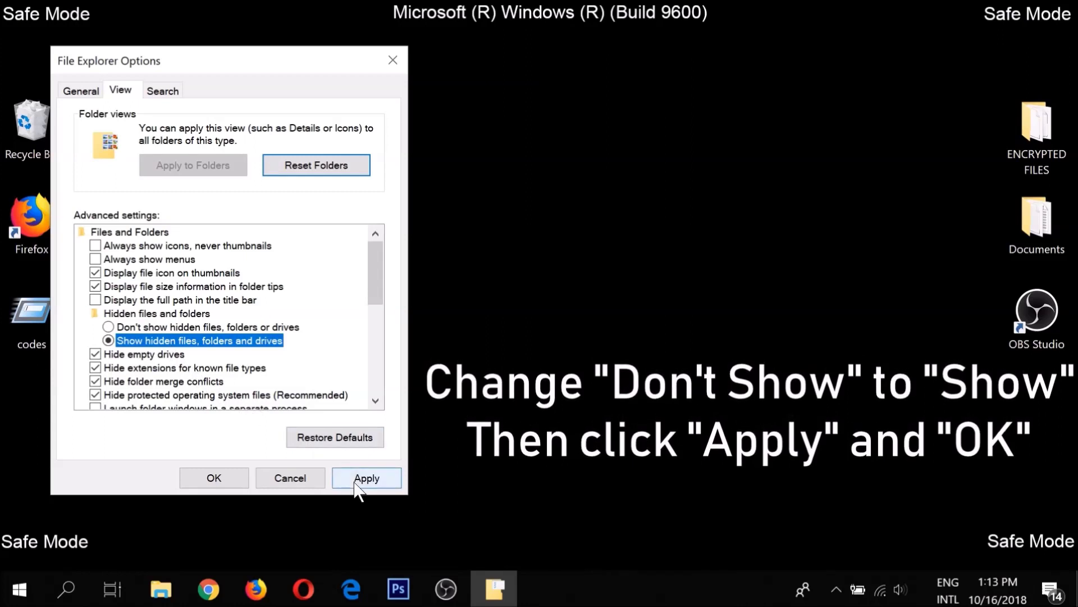
pyautogui.click(238, 479)
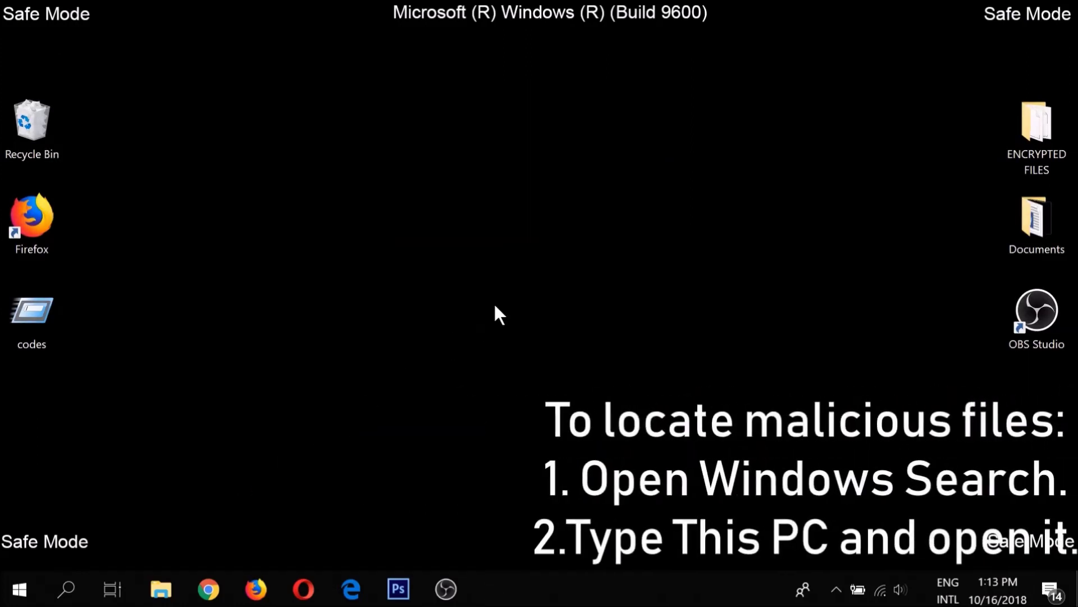
# Open This PC and search it for "fileextension:exe THE VIRUS".
pyautogui.click(66, 589)
pyautogui.write('This PC')
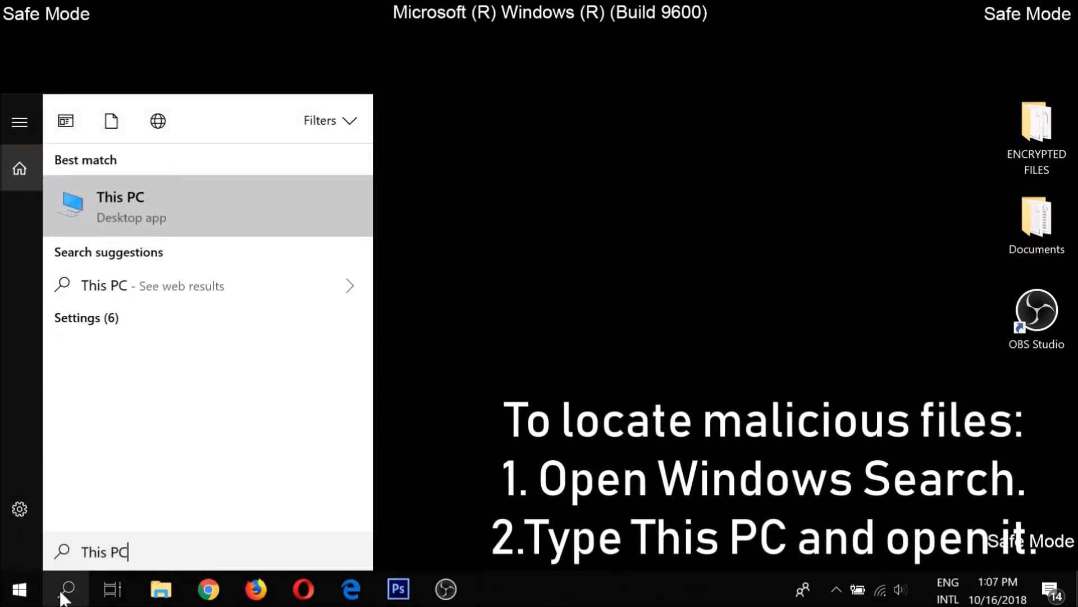
pyautogui.click(136, 223)
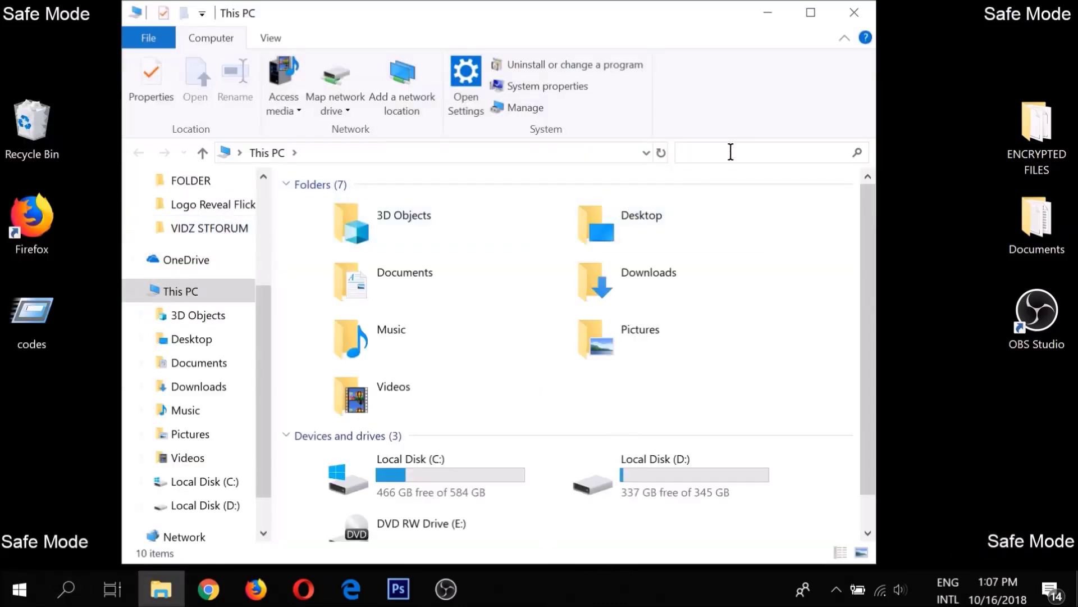
pyautogui.click(730, 151)
pyautogui.write('fileextension')
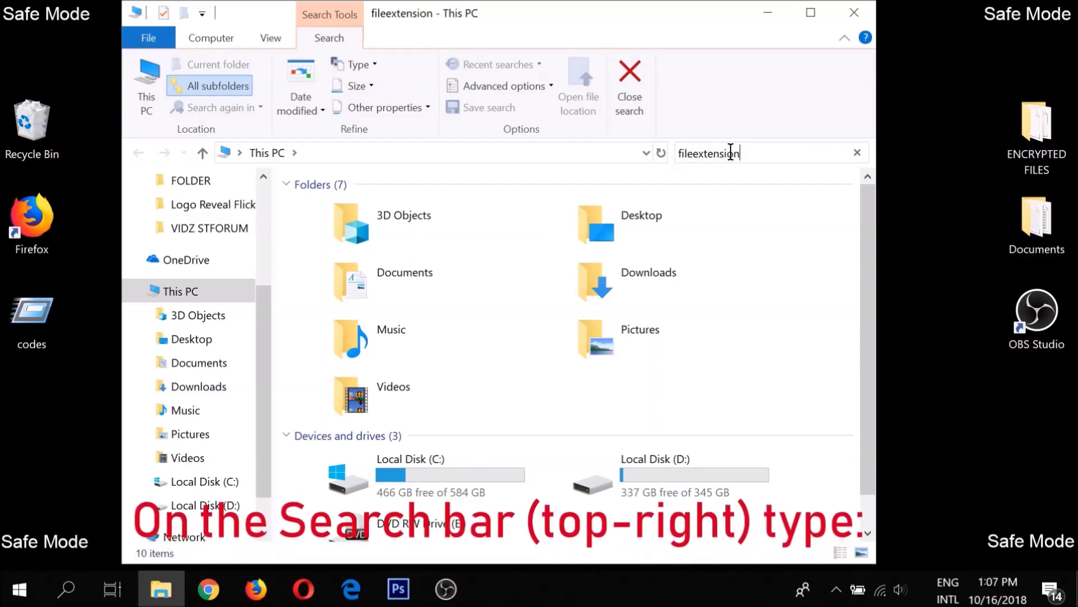
pyautogui.write(':exe ')
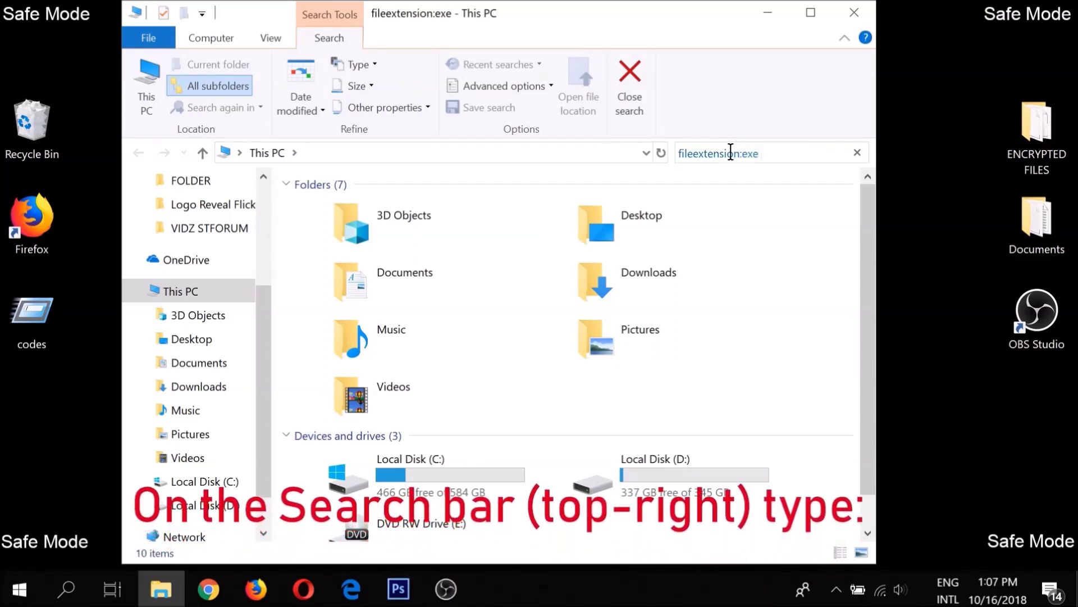
pyautogui.write('THE VIRUS')
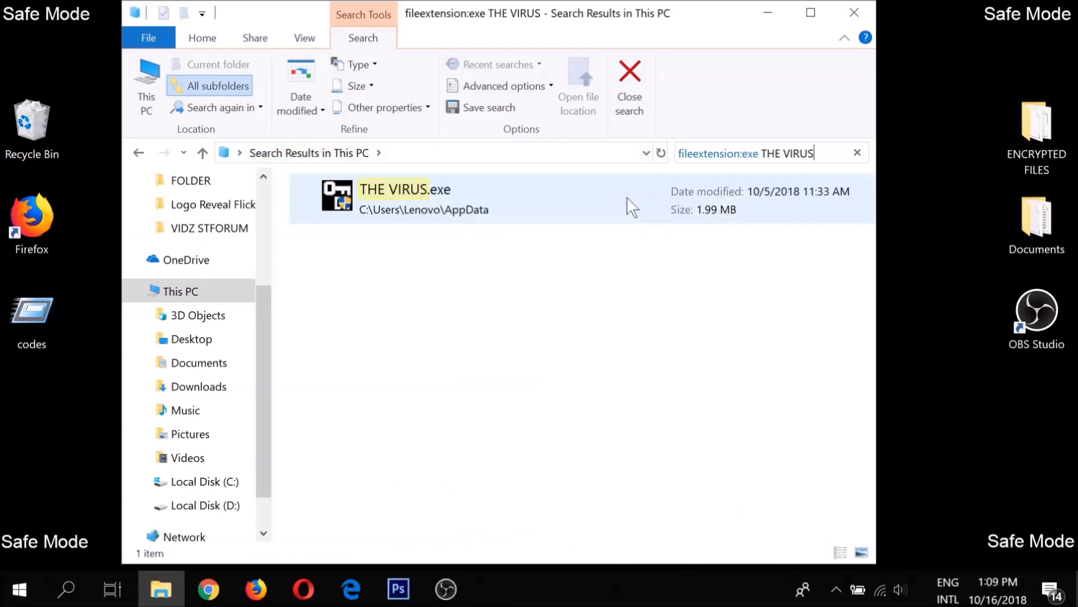
# Permanently delete THE VIRUS.exe from the search results and close the window.
pyautogui.click(627, 197)
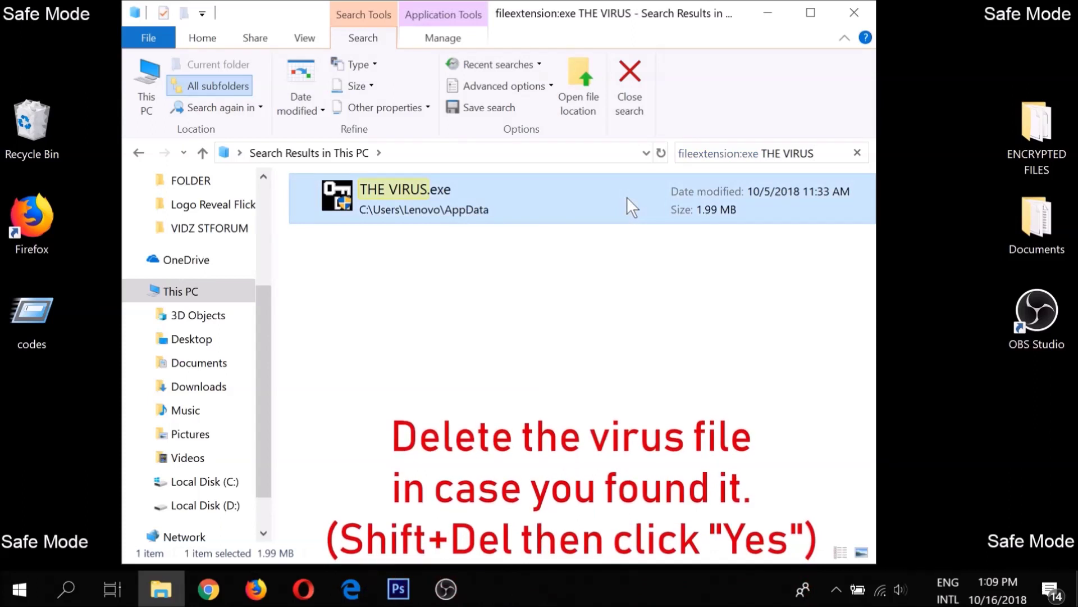
pyautogui.hotkey('shift', 'Delete')
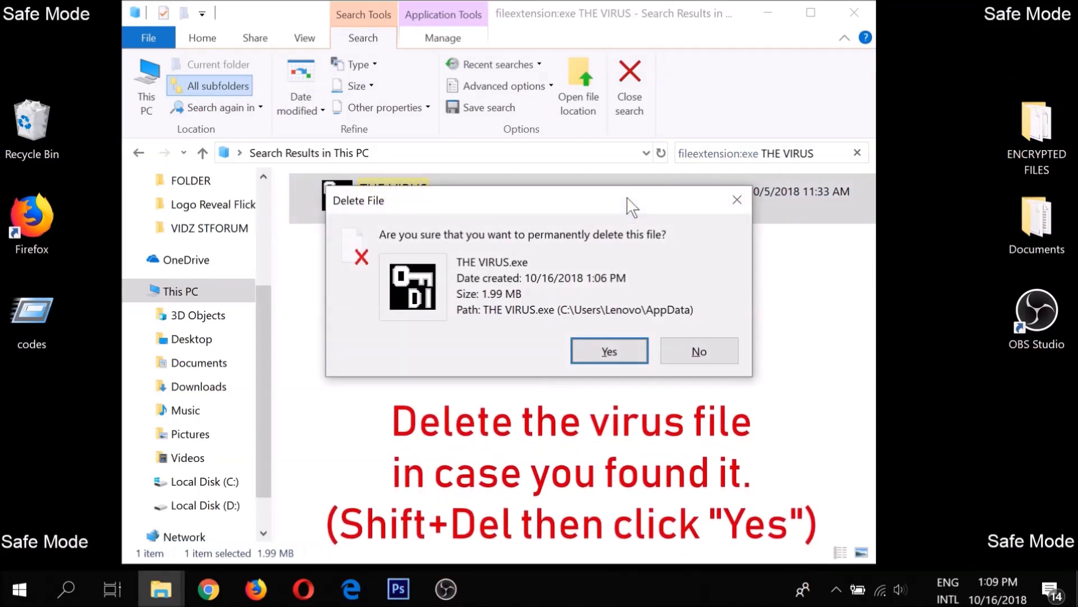
pyautogui.click(618, 345)
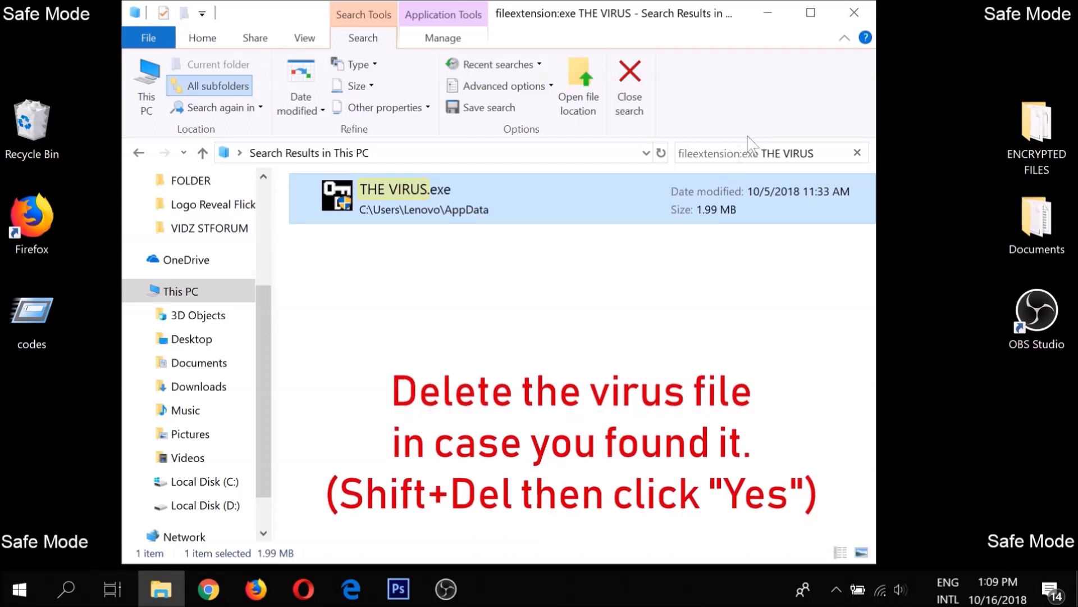
pyautogui.click(844, 16)
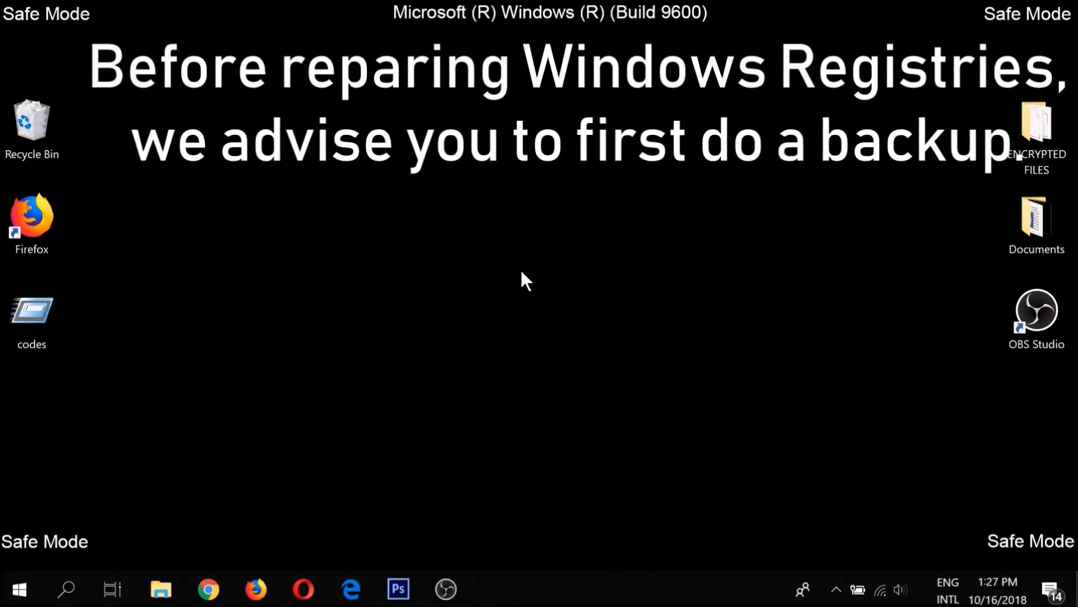
# Open the Registry Editor by running REGEDIT.
pyautogui.press('super+r')
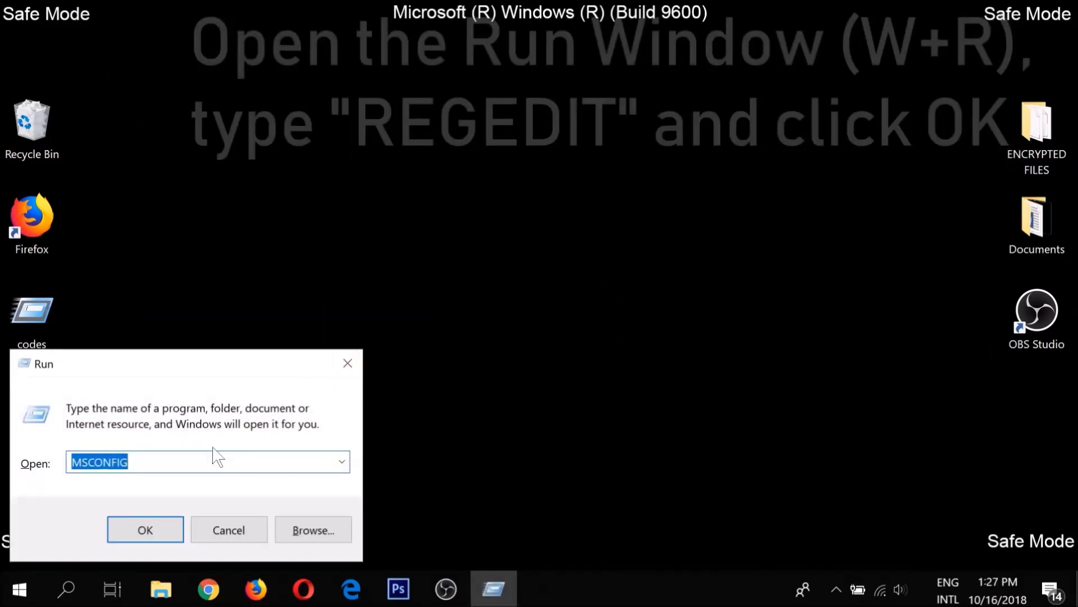
pyautogui.write('REGEDIT')
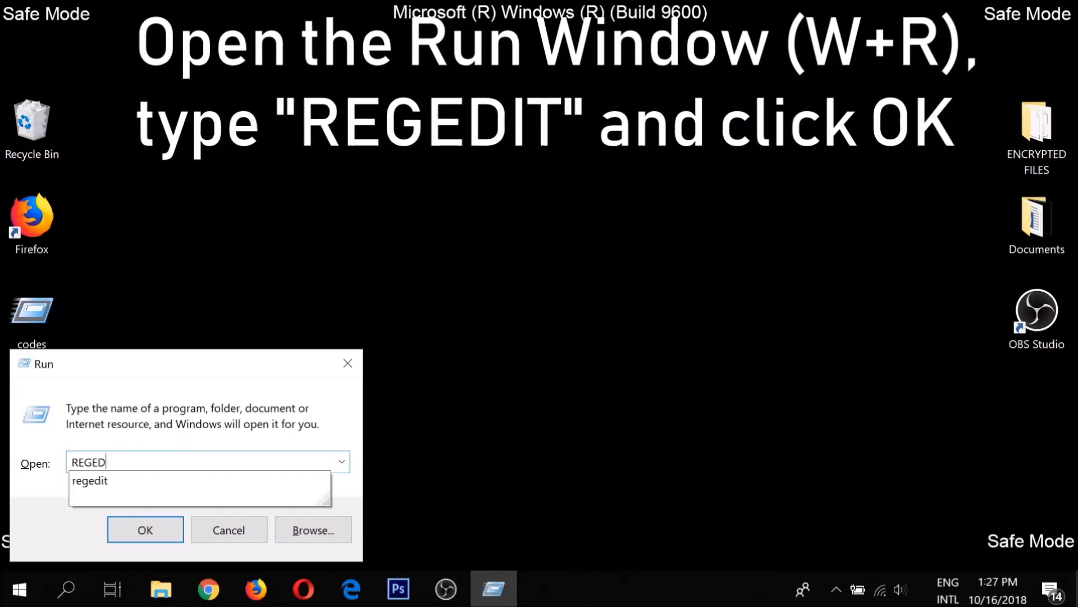
pyautogui.click(167, 525)
# Export the registry to the Desktop as BACKUP with the export range set to All.
pyautogui.click(404, 208)
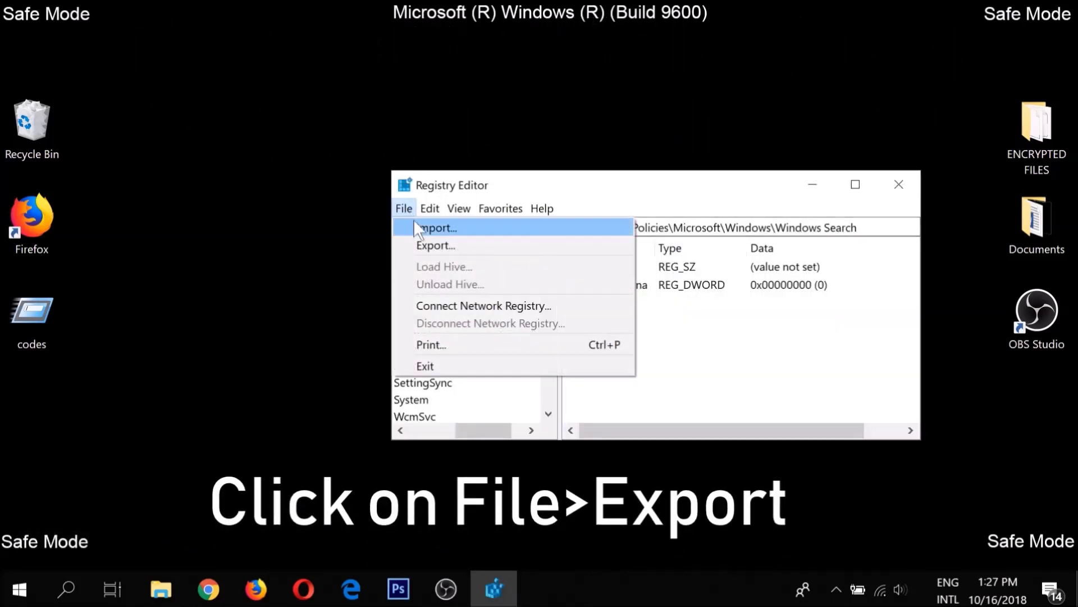
pyautogui.click(421, 244)
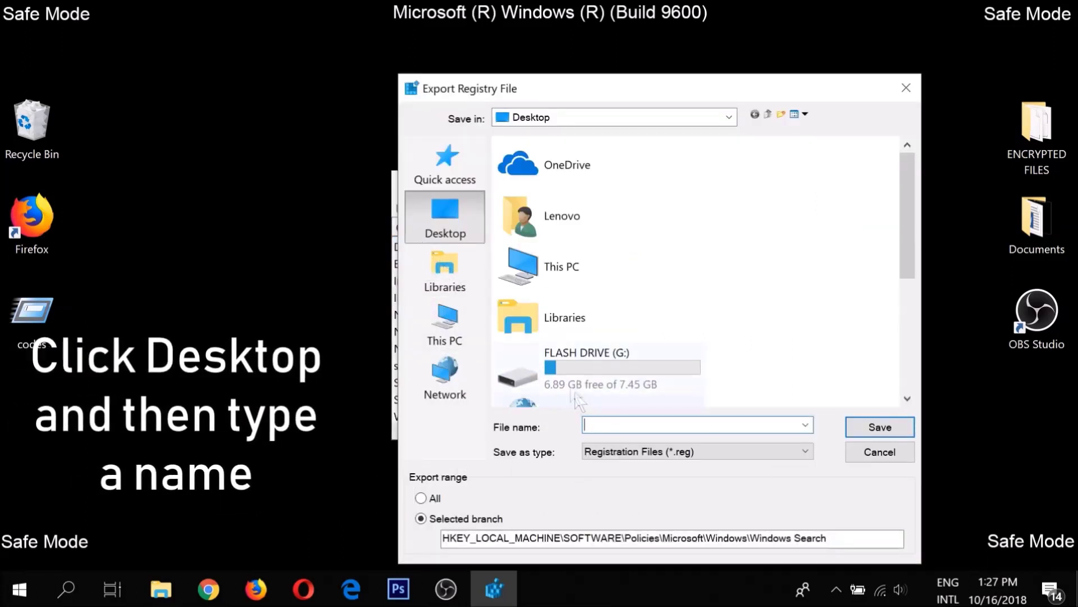
pyautogui.click(473, 239)
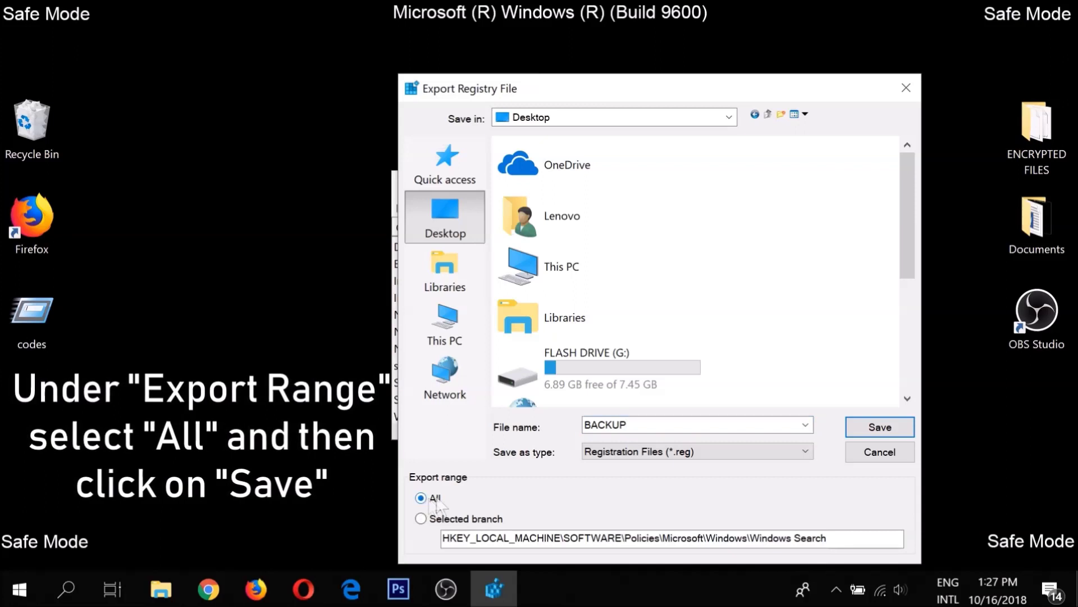
pyautogui.click(854, 420)
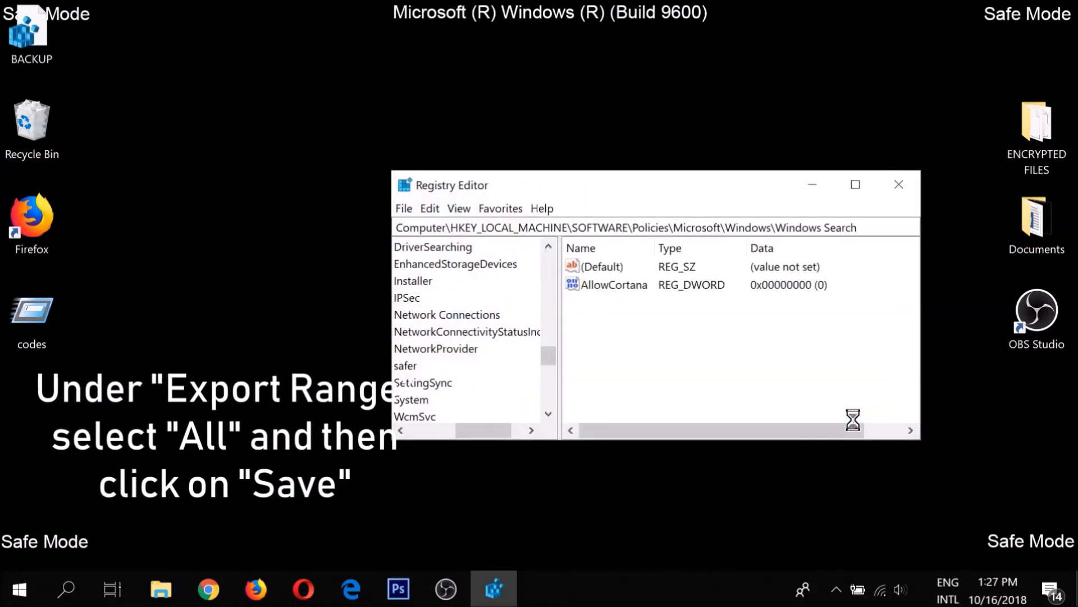
# Check the BACKUP file on the desktop and close the Registry Editor.
pyautogui.moveTo(119, 6); pyautogui.dragTo(4, 69)
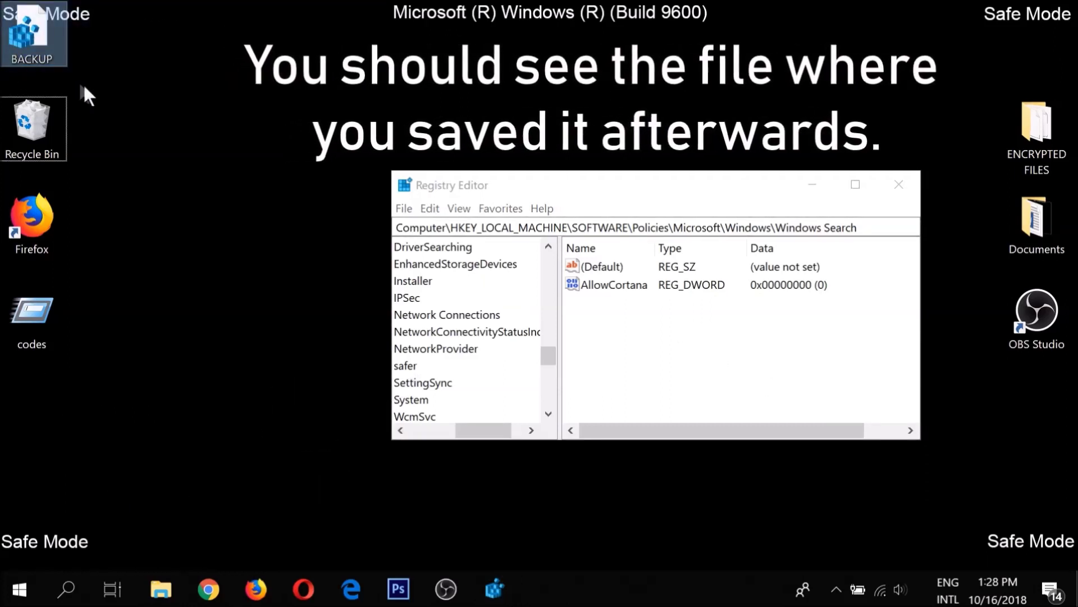
pyautogui.click(404, 208)
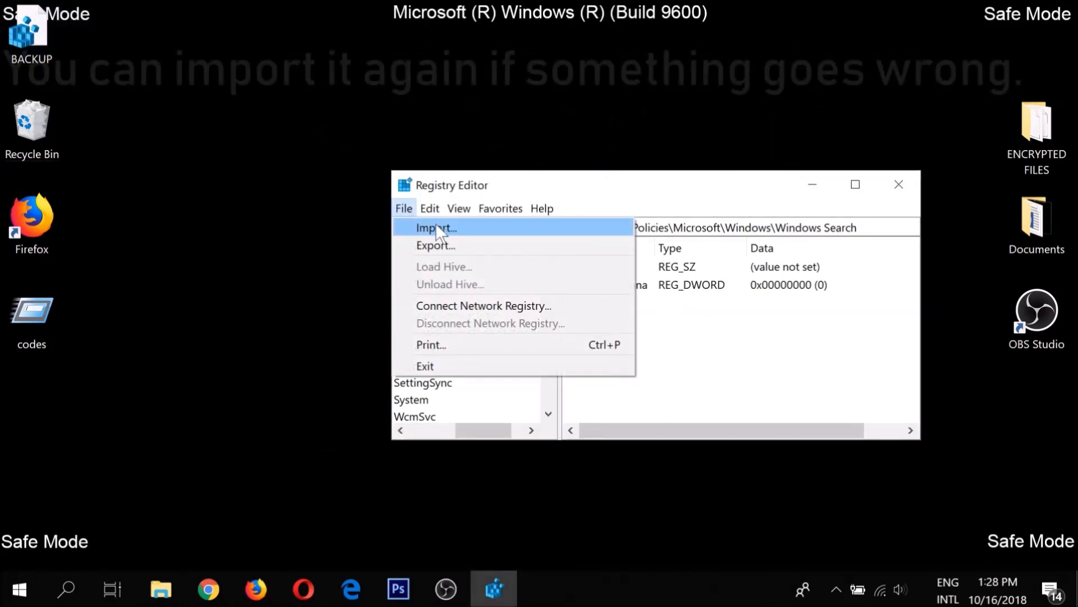
pyautogui.click(907, 183)
pyautogui.click(908, 183)
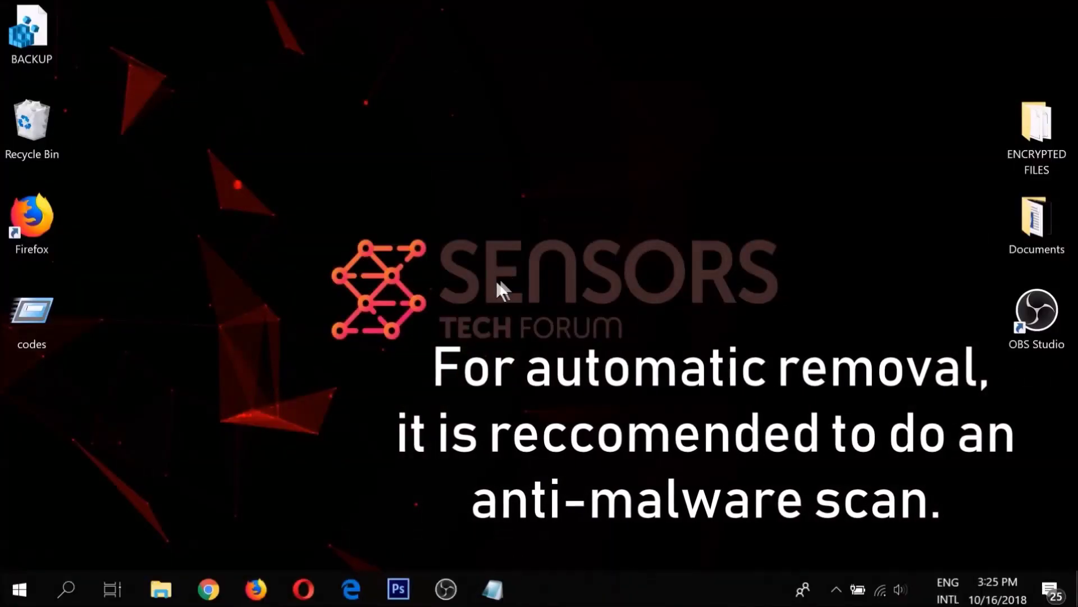
# Switch to Firefox and open the Malware Detection and Removal Tool link under AUTOMATIC REMOVAL in the YouTube video description.
pyautogui.click(254, 589)
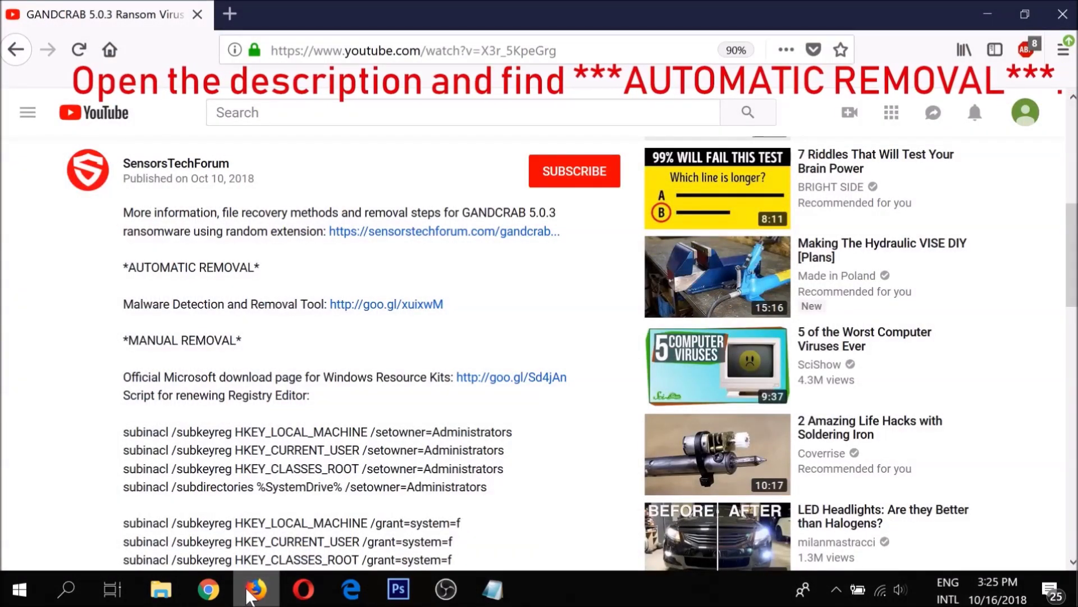
pyautogui.moveTo(128, 268); pyautogui.dragTo(251, 270)
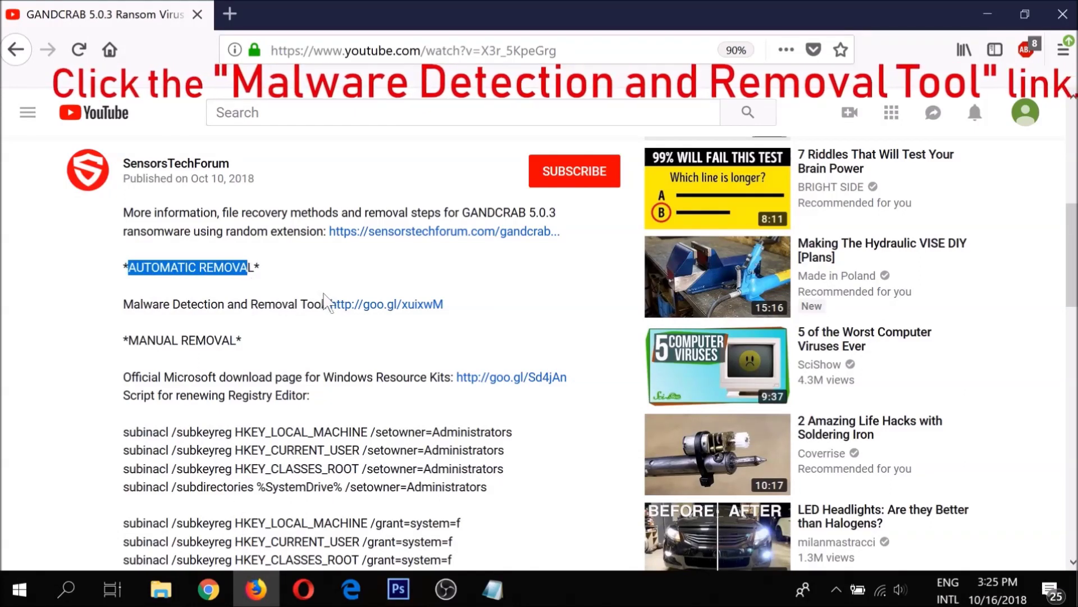
pyautogui.click(365, 306)
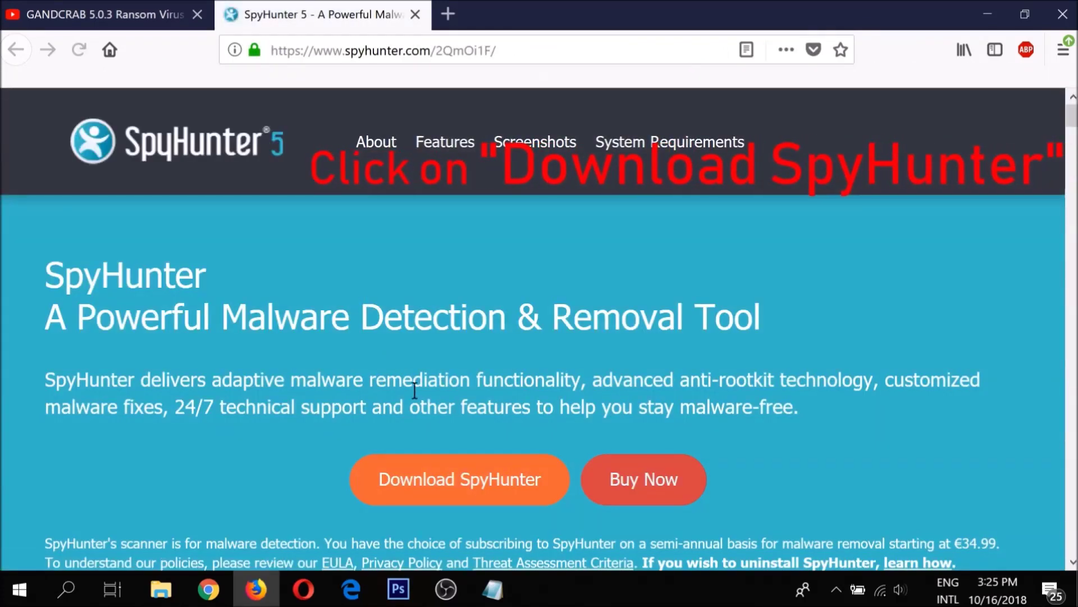
# Download SpyHunter-Installer.exe from the SpyHunter page and open the downloaded file.
pyautogui.click(464, 473)
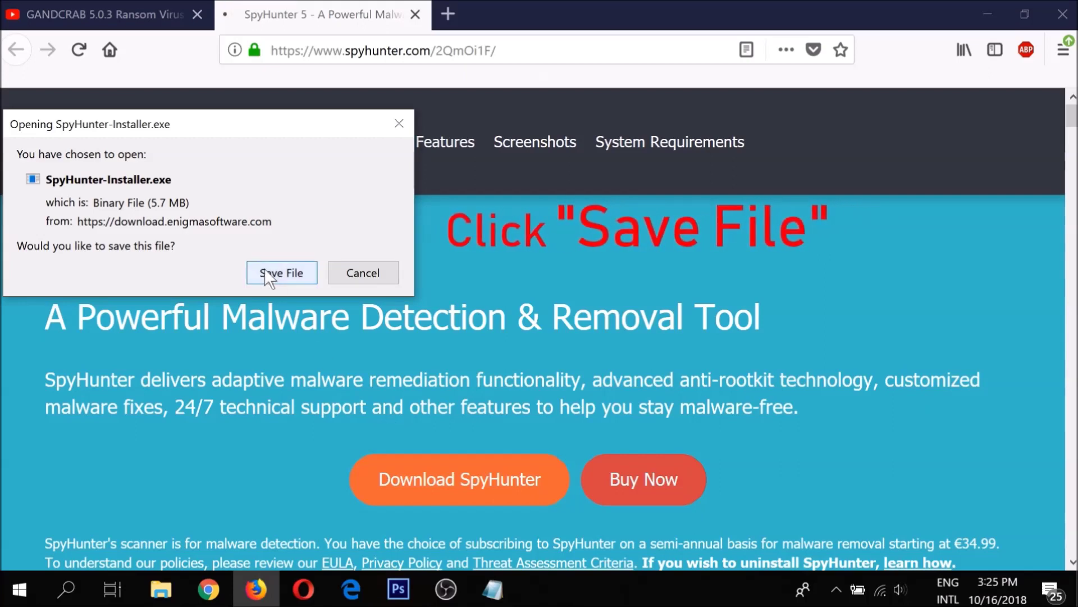
pyautogui.click(287, 273)
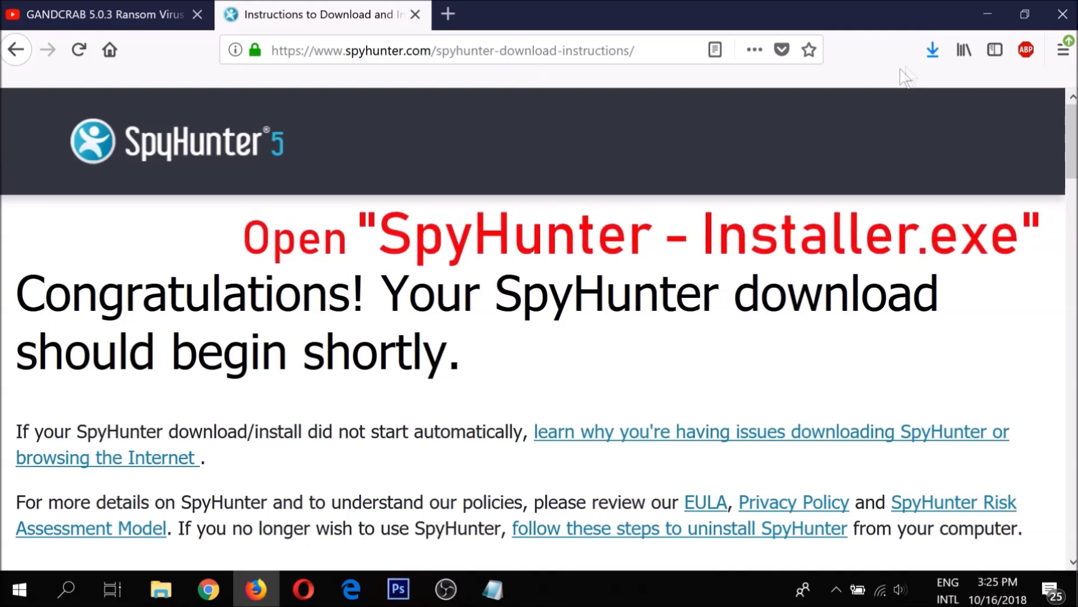
pyautogui.click(932, 51)
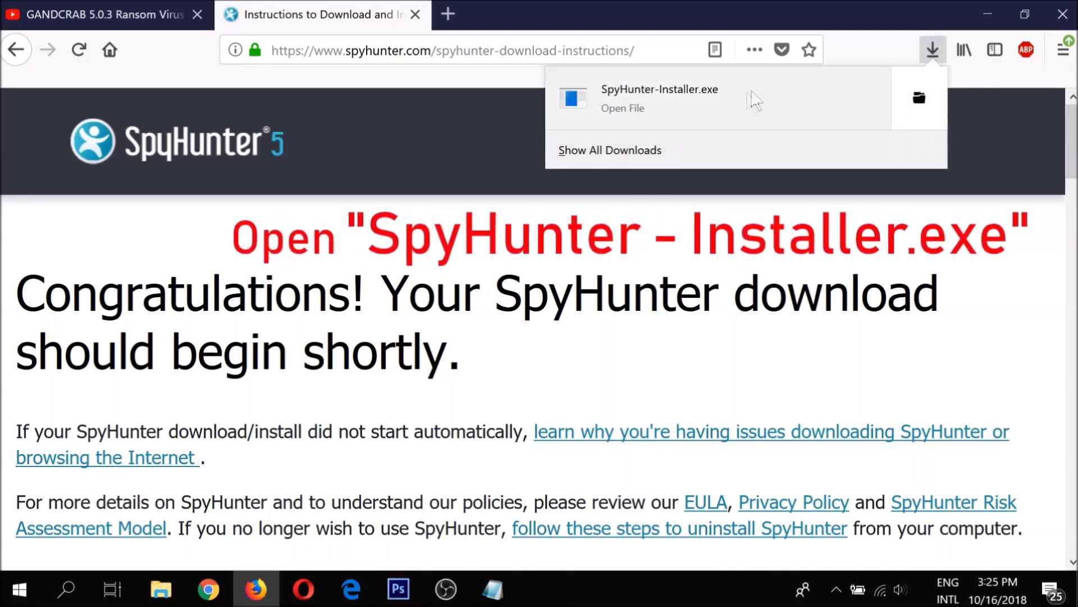
pyautogui.click(695, 113)
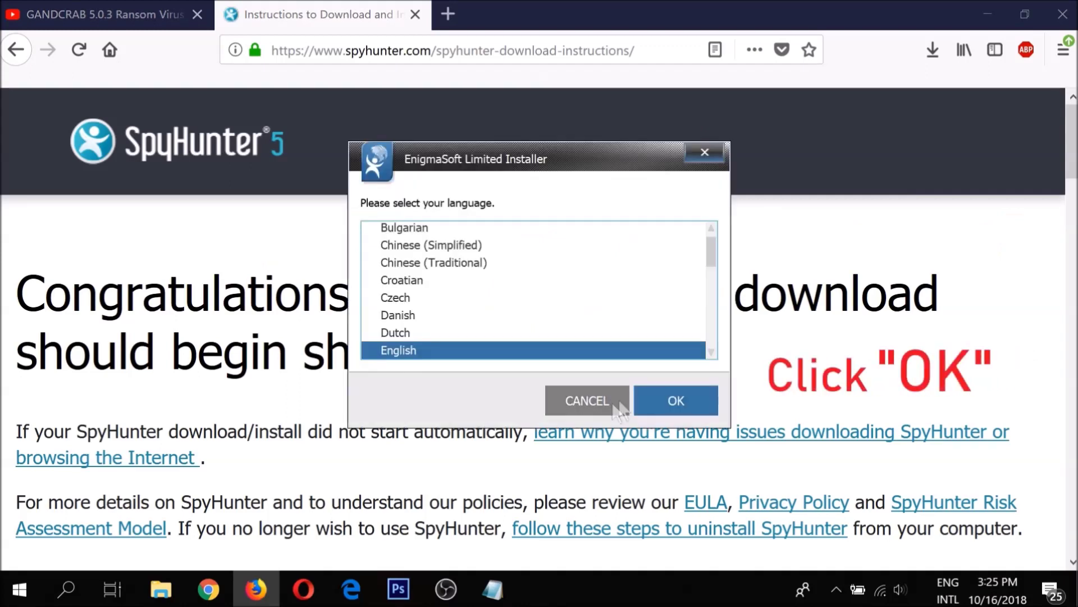
# Install SpyHunter 5 in English, accepting the EULA and Privacy Policy, and close the browser with all its tabs.
pyautogui.click(648, 391)
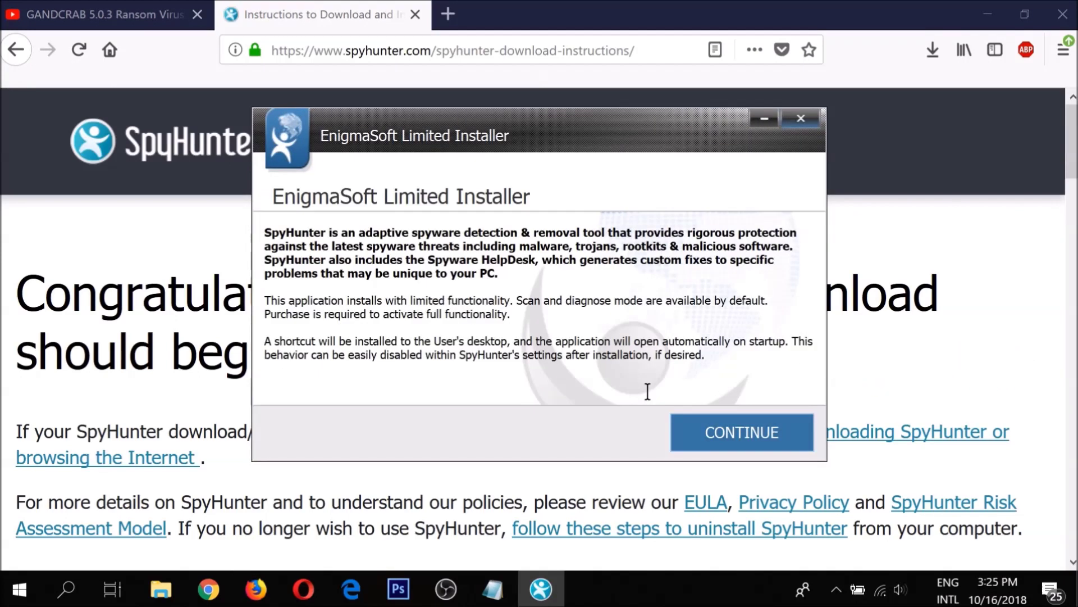
pyautogui.click(684, 418)
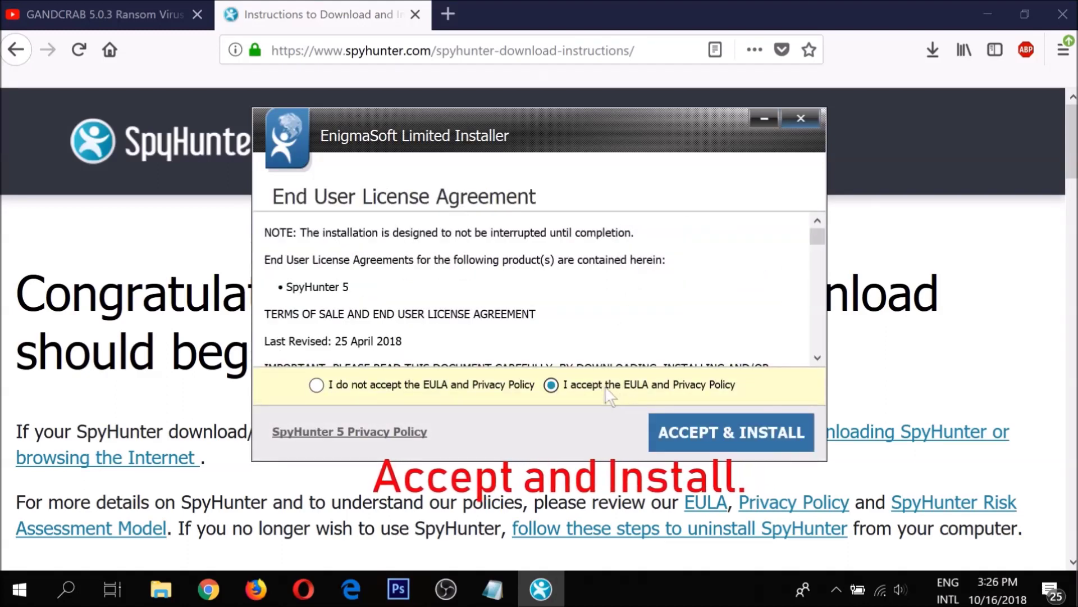
pyautogui.click(683, 423)
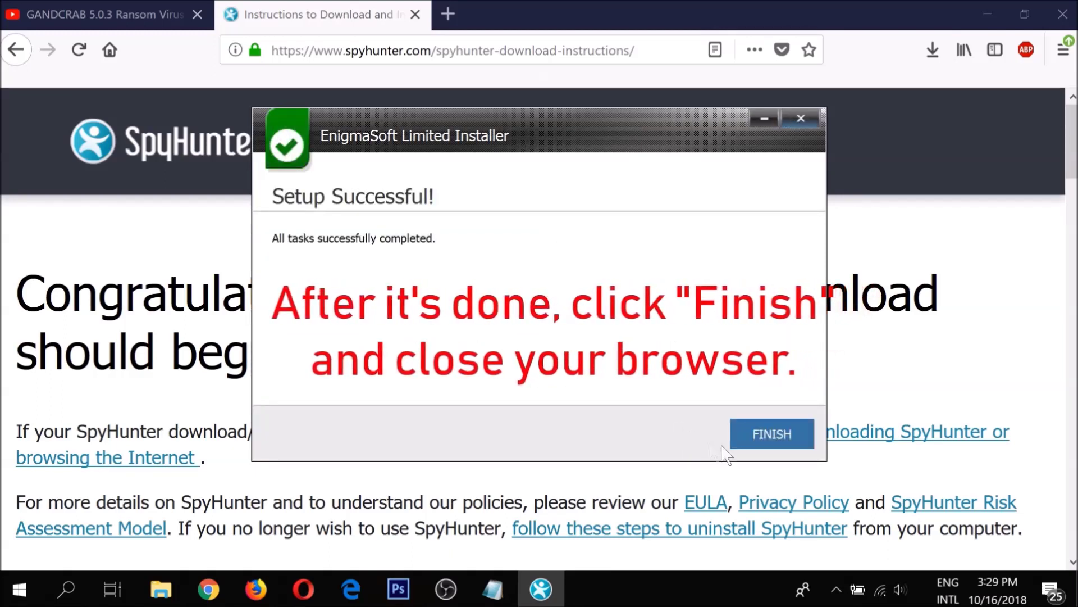
pyautogui.click(770, 441)
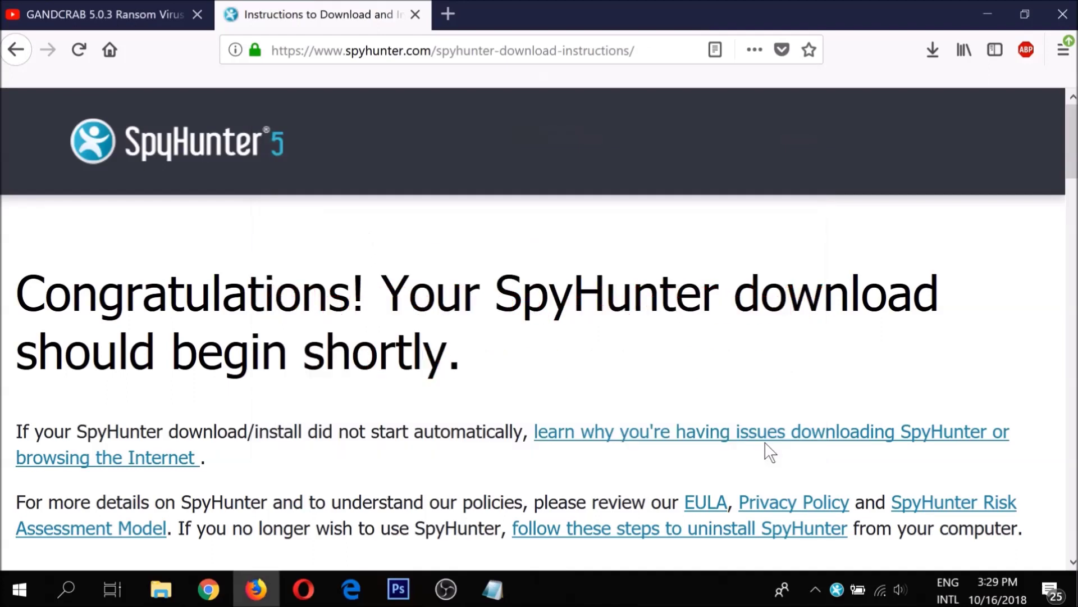
pyautogui.click(1053, 21)
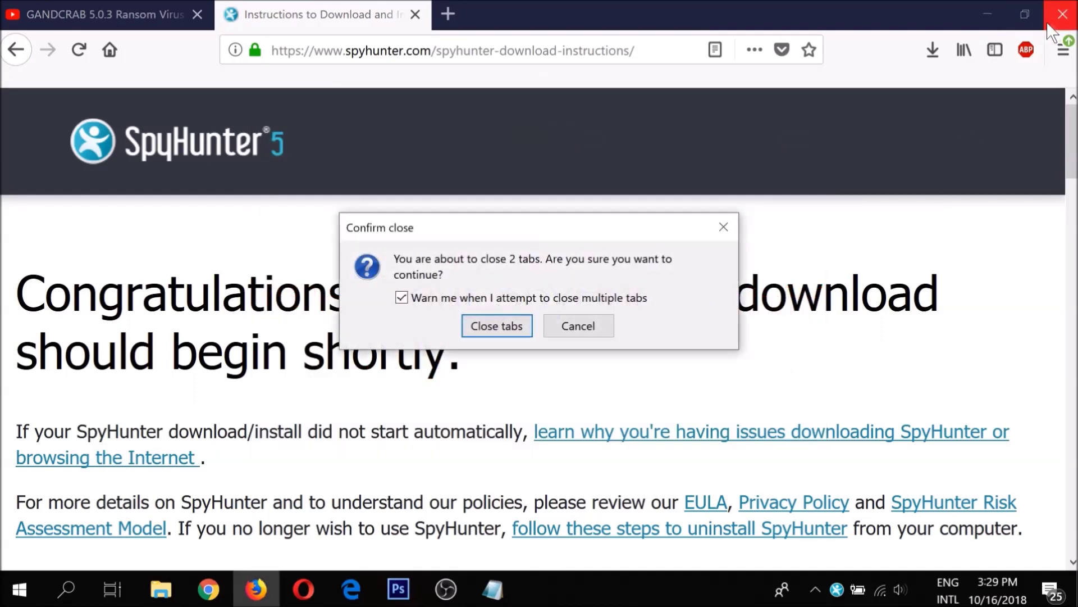
pyautogui.click(491, 331)
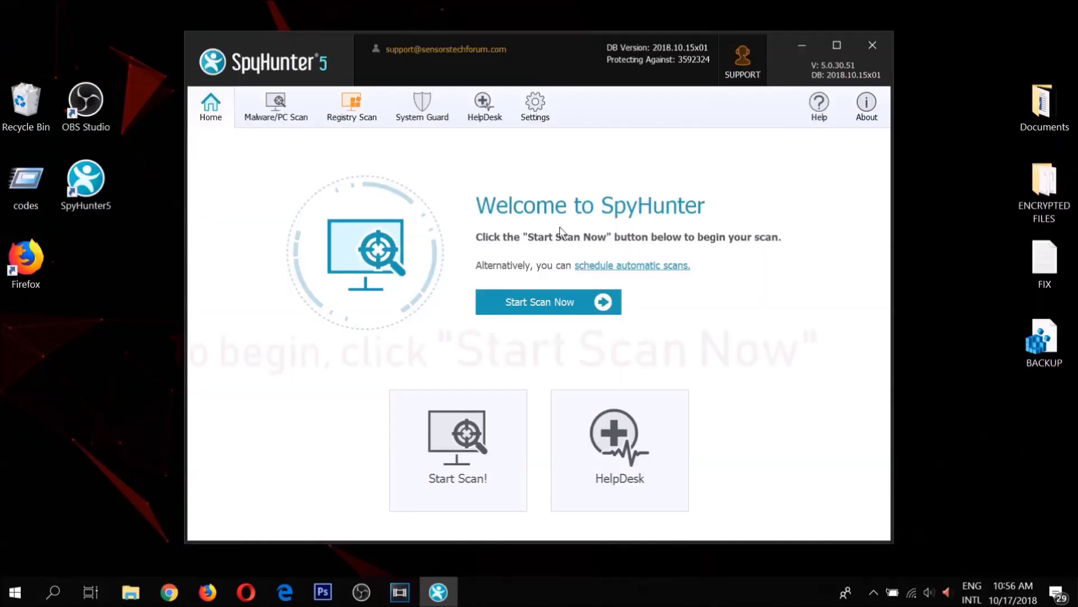
# Remove the malware objects detected by a SpyHunter scan and reboot the computer to complete the removal.
pyautogui.click(549, 303)
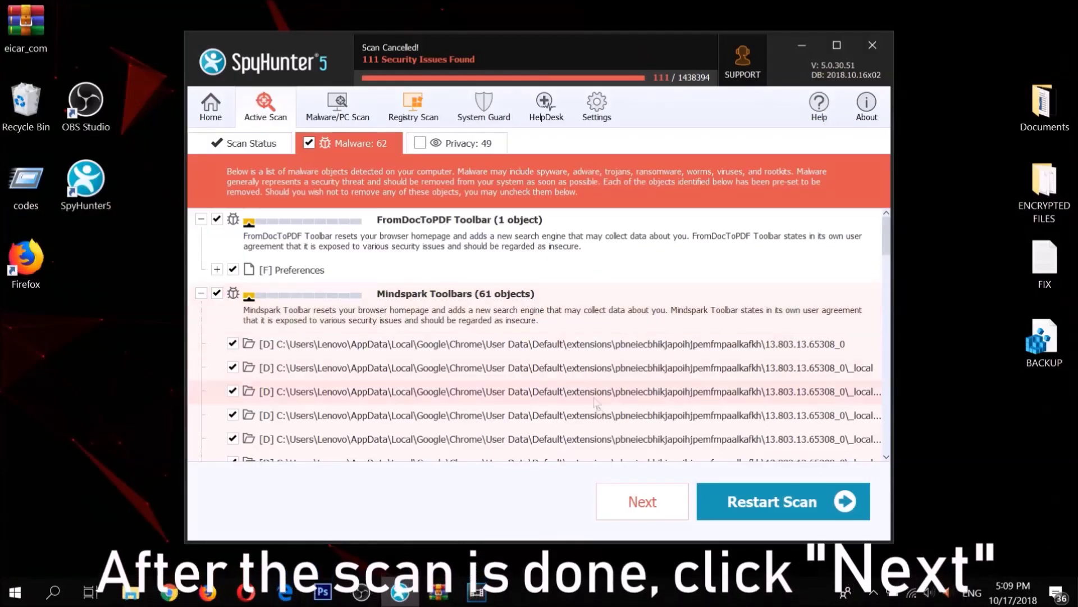
pyautogui.click(642, 494)
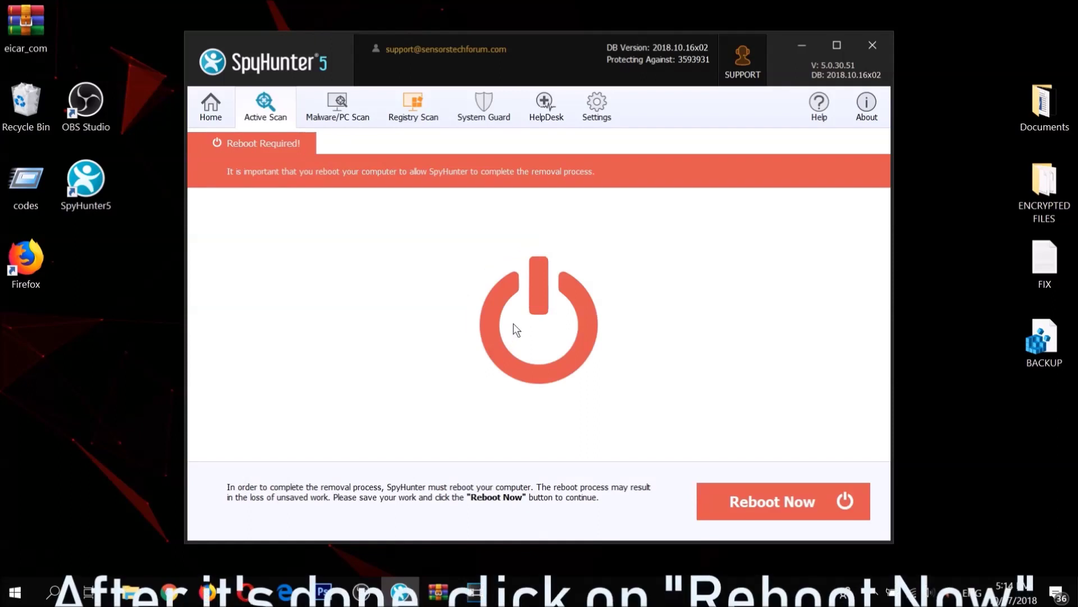
pyautogui.click(780, 493)
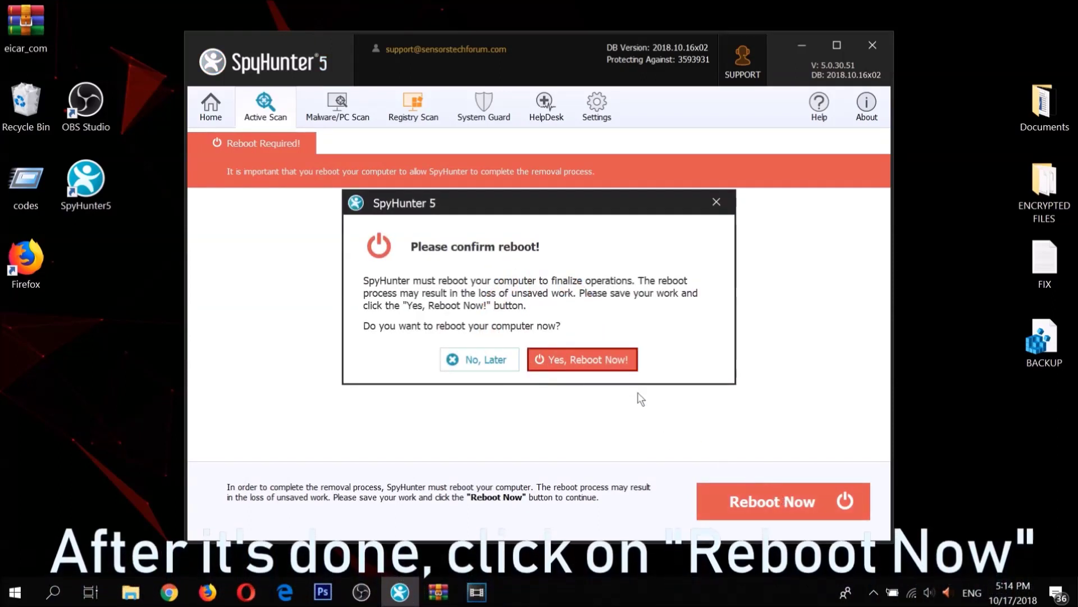
pyautogui.click(586, 358)
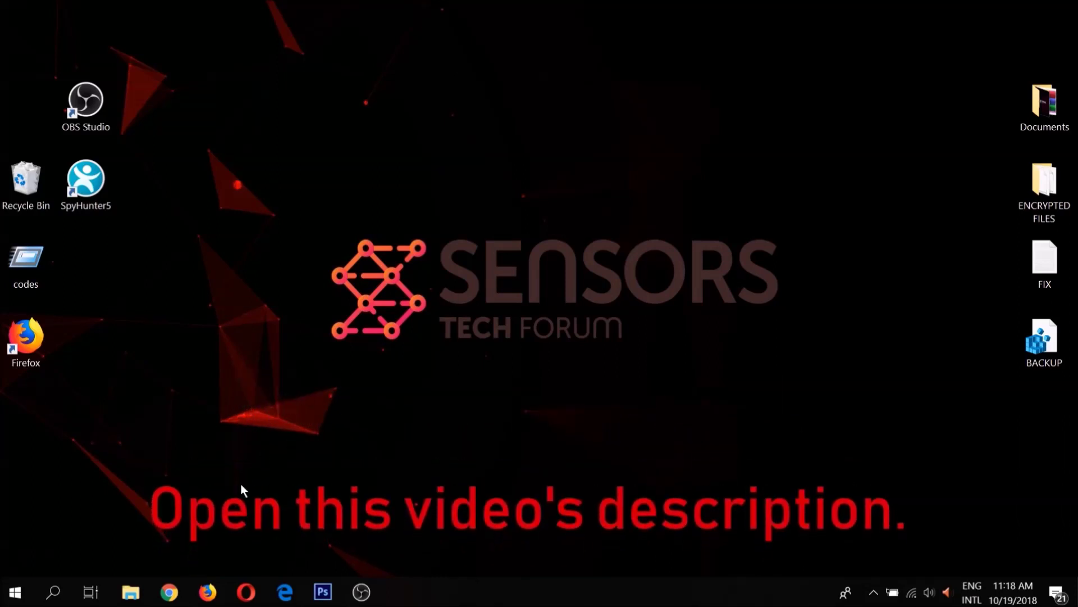
# Switch to Firefox and open the Recovery Methods and Instructions link under FILES RECOVERY in the YouTube video description.
pyautogui.click(217, 596)
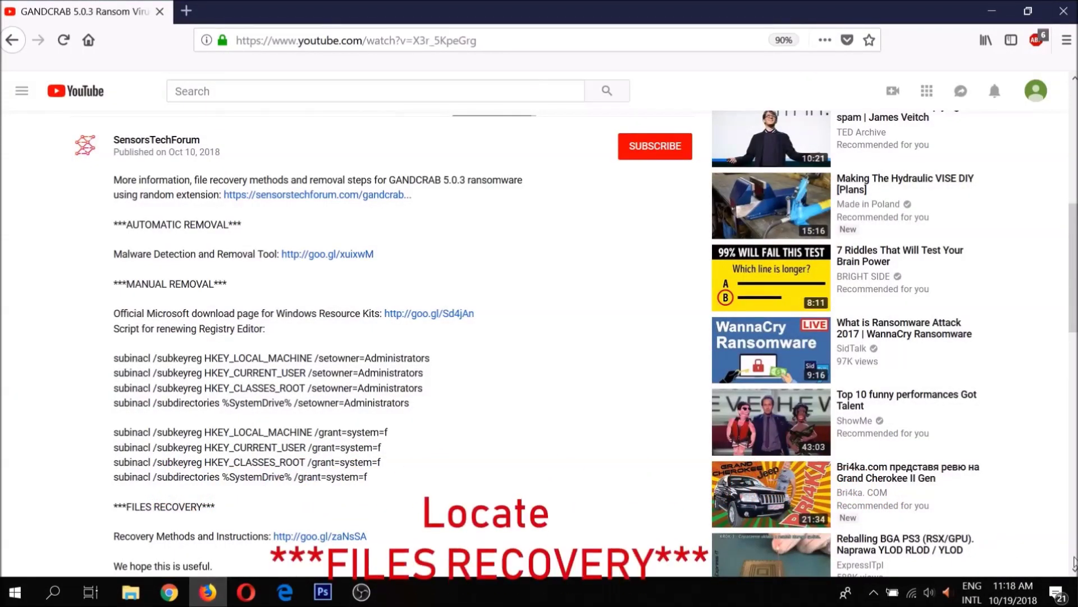
pyautogui.scroll(-1, 393, 337)
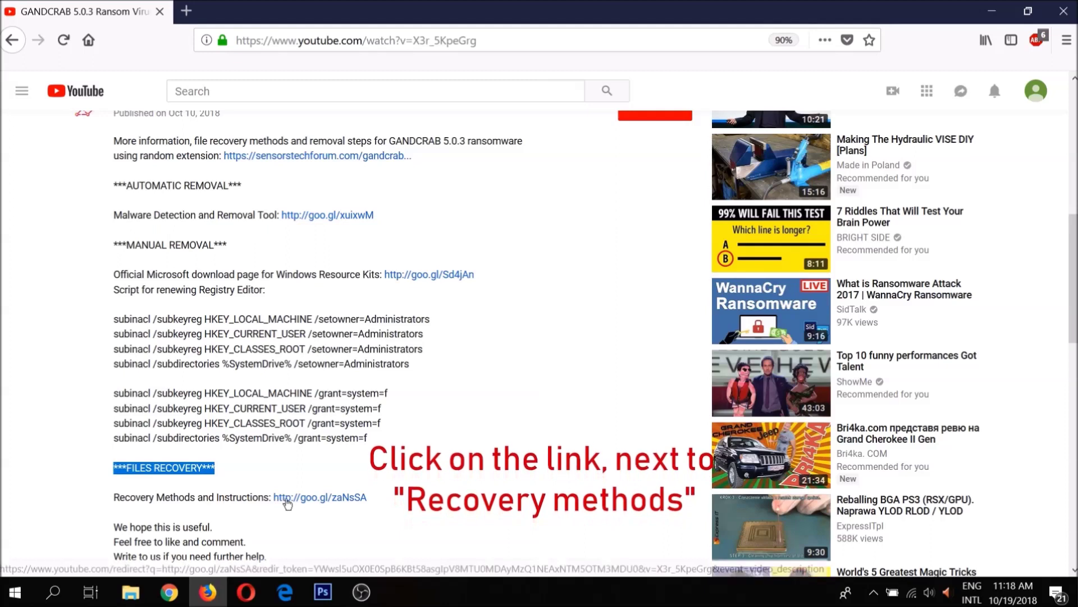
pyautogui.click(288, 499)
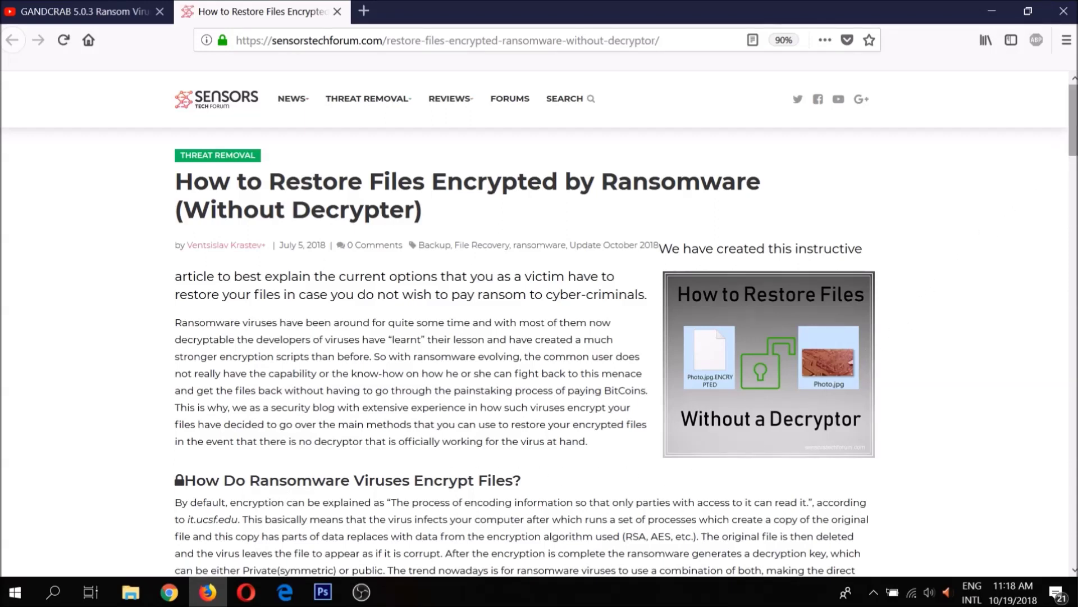
# Expand Method 1 - Restore Files via Data Recovery Software in the article and examine its Step1 and Step2 instructions.
pyautogui.scroll(-15, 1054, 227)
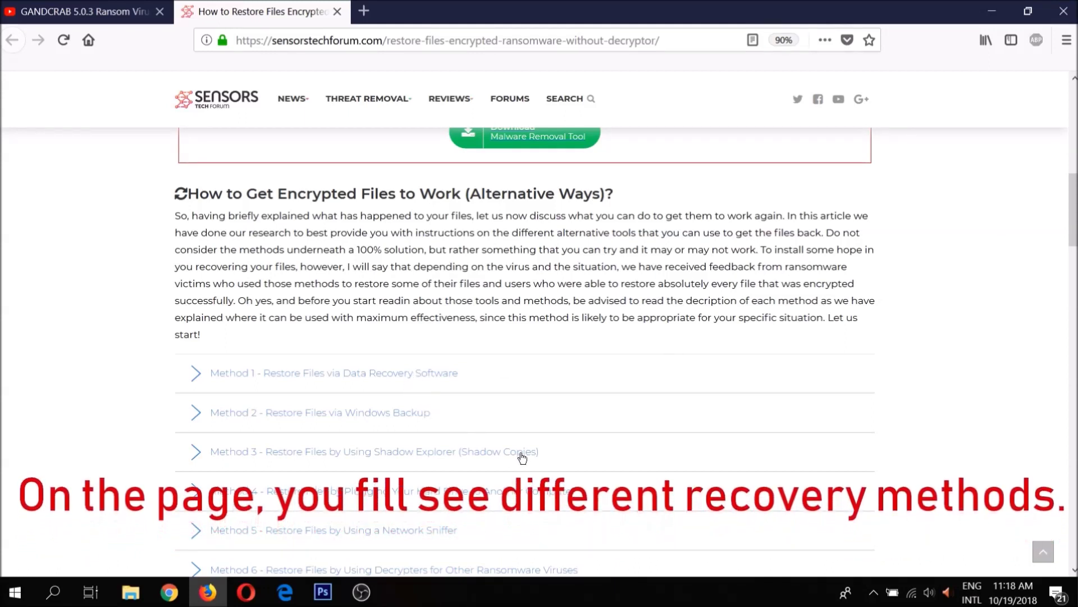
pyautogui.click(410, 377)
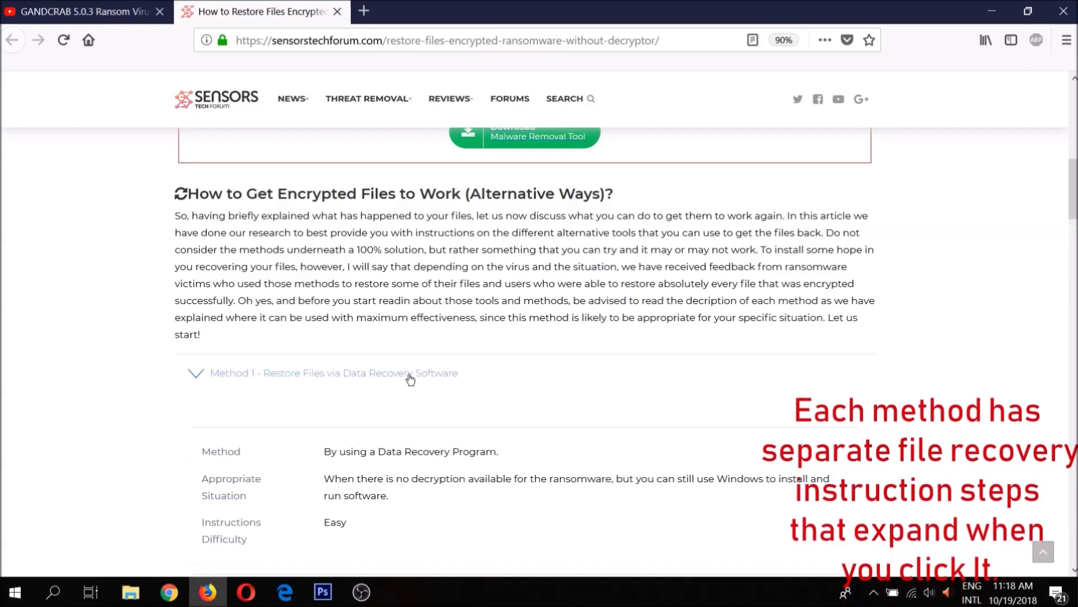
pyautogui.moveTo(1076, 197); pyautogui.dragTo(1076, 230)
pyautogui.scroll(-3, 1076, 230)
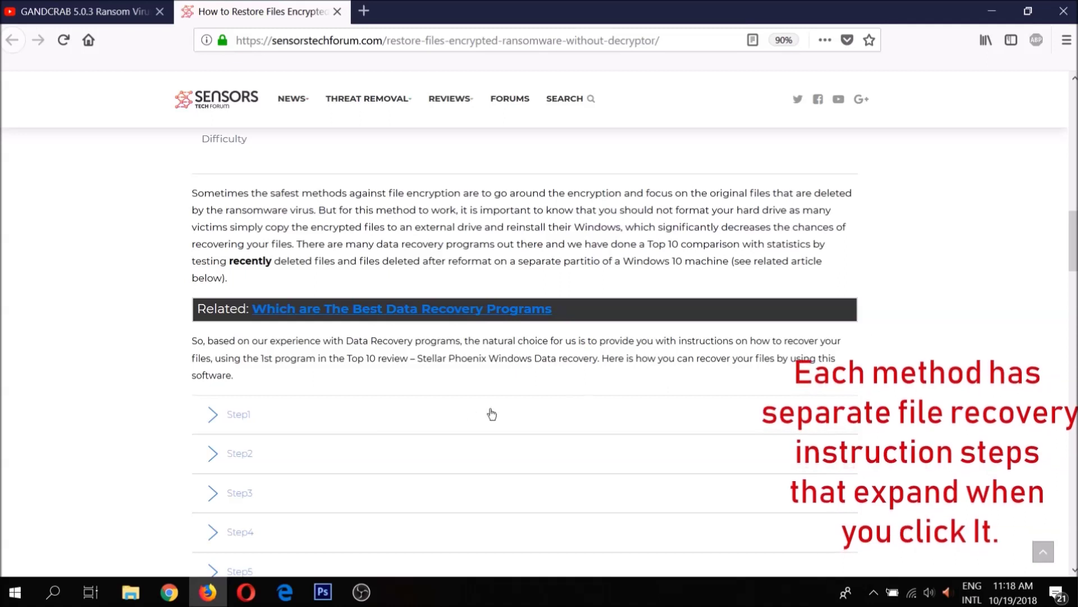
pyautogui.click(294, 429)
pyautogui.click(291, 429)
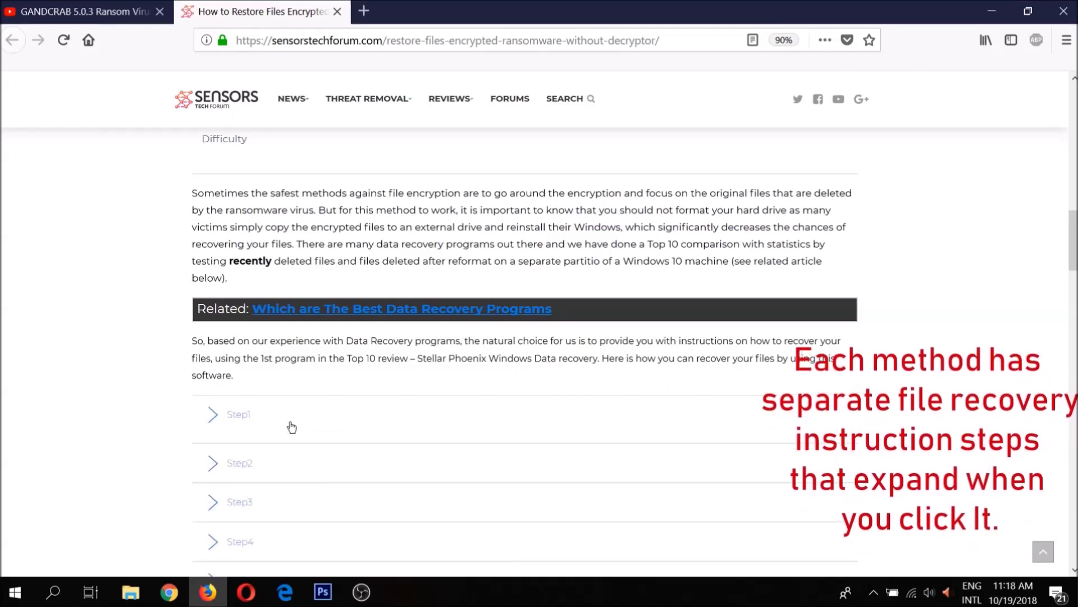
pyautogui.click(283, 455)
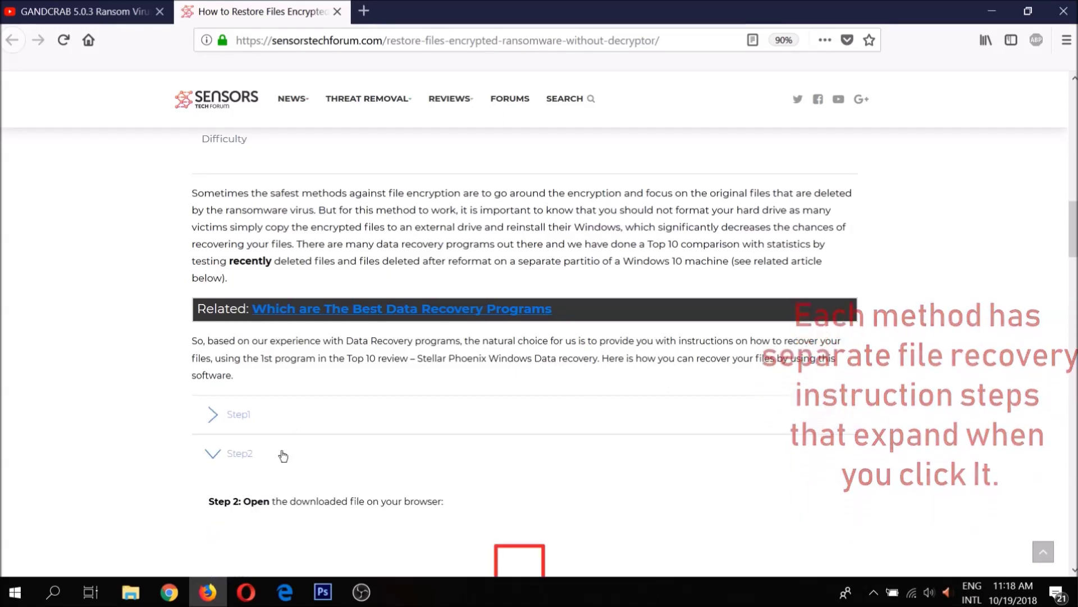
pyautogui.click(283, 455)
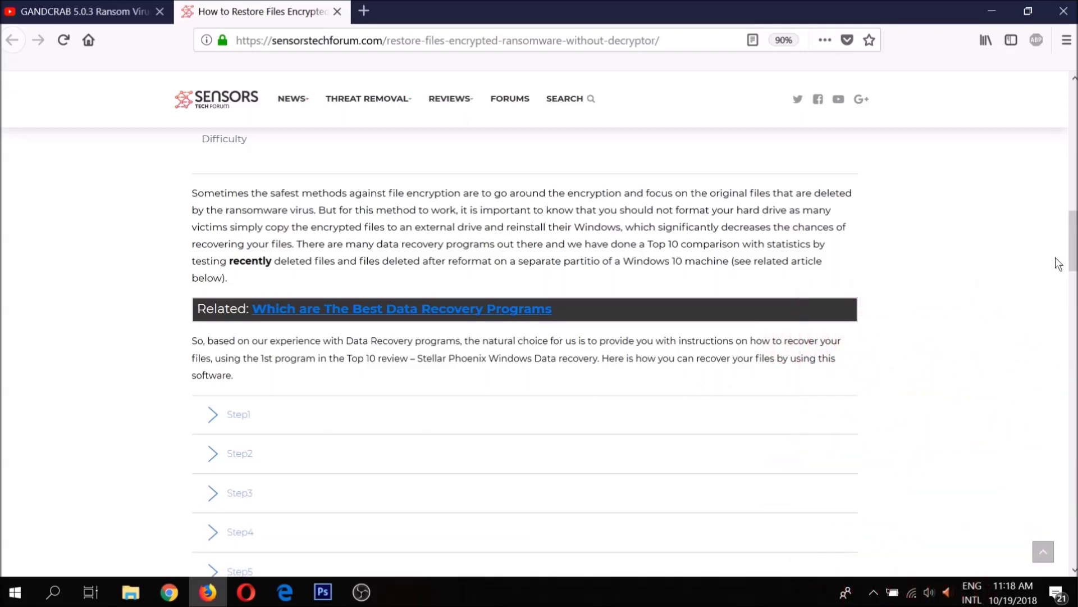
# Look over the remaining file recovery methods in the article and minimize the browser.
pyautogui.moveTo(1074, 243); pyautogui.dragTo(1074, 291)
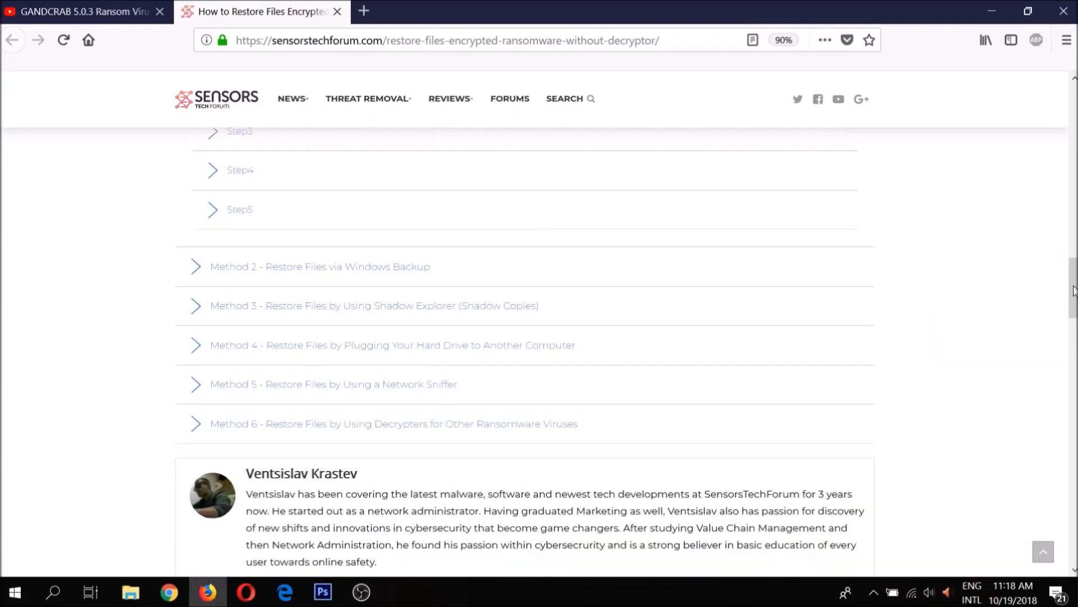
pyautogui.click(992, 11)
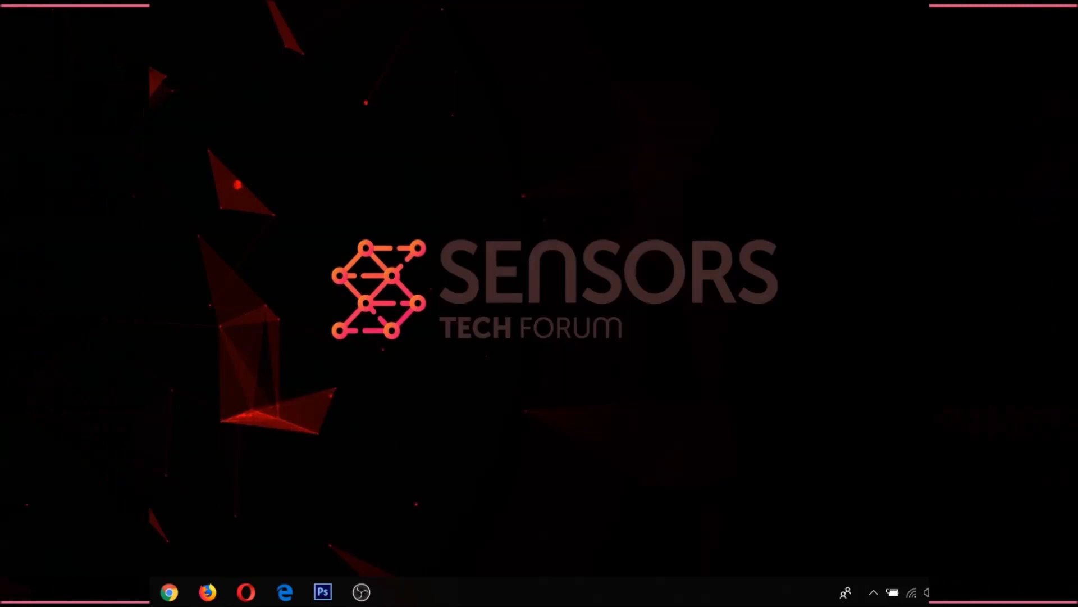